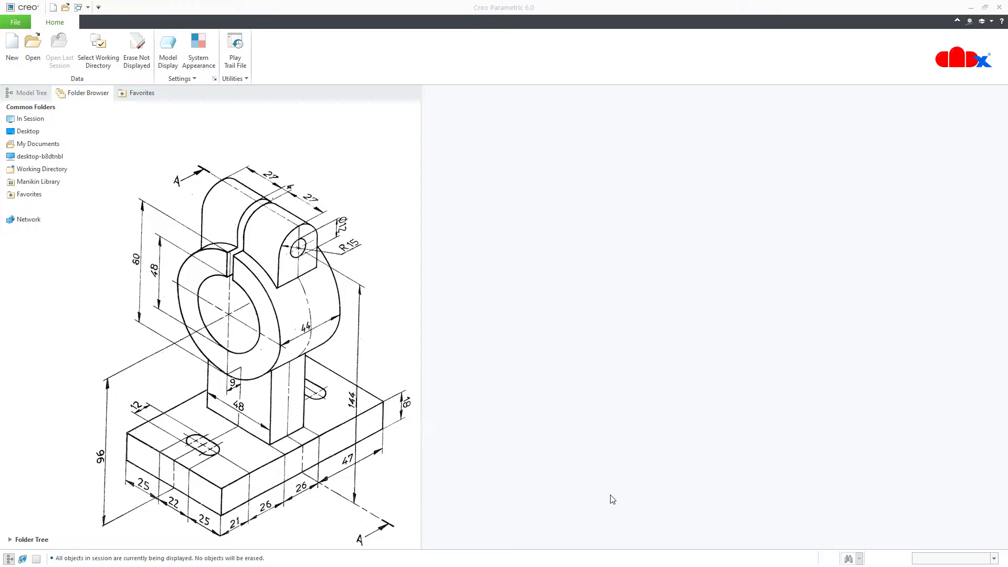
# Step: Create a new solid part named PRT0001 using the default template
pyautogui.click(14, 52)
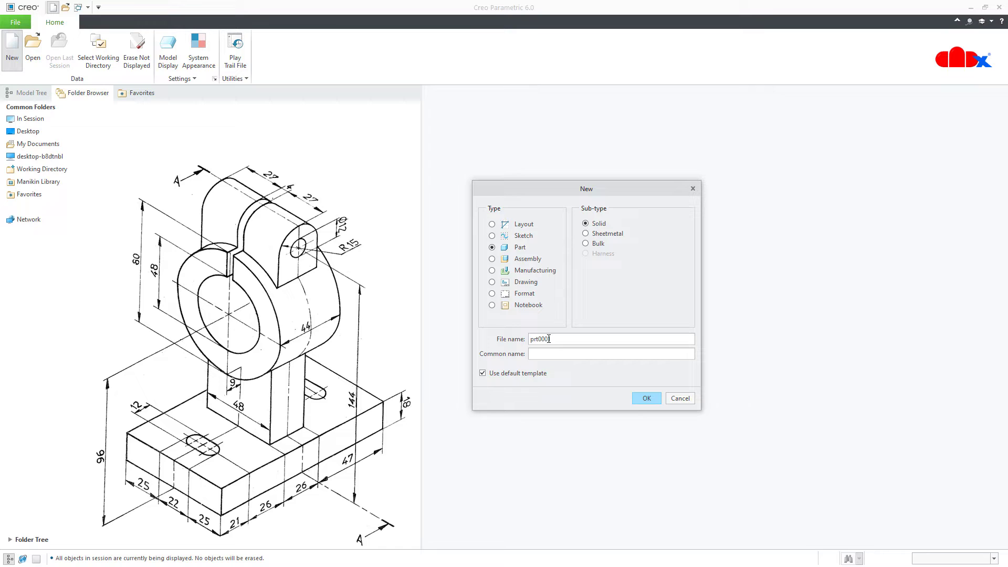
pyautogui.click(646, 399)
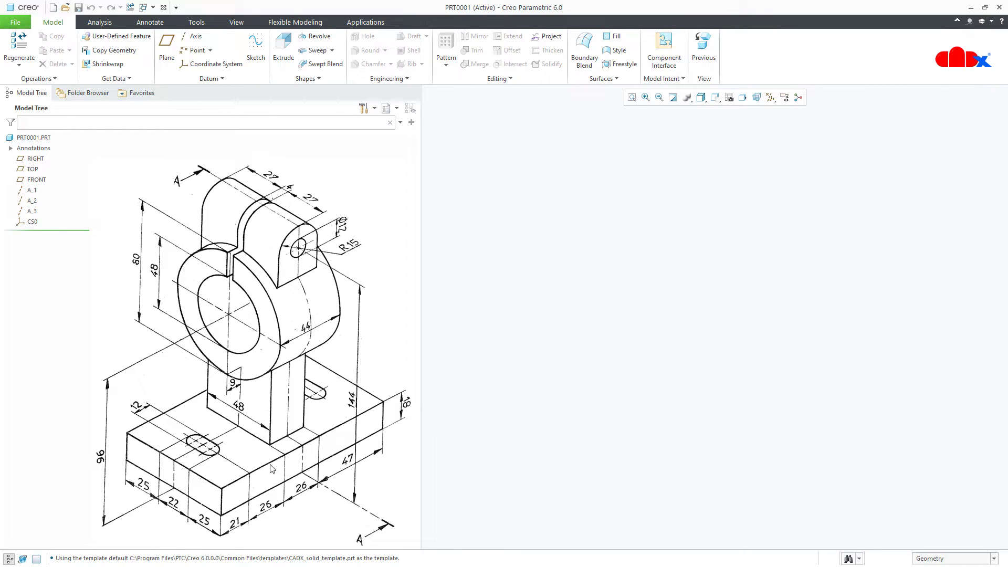
# Step: Start an extrusion on TOP and sketch a 120 by 72 centre rectangle at the origin
pyautogui.click(283, 50)
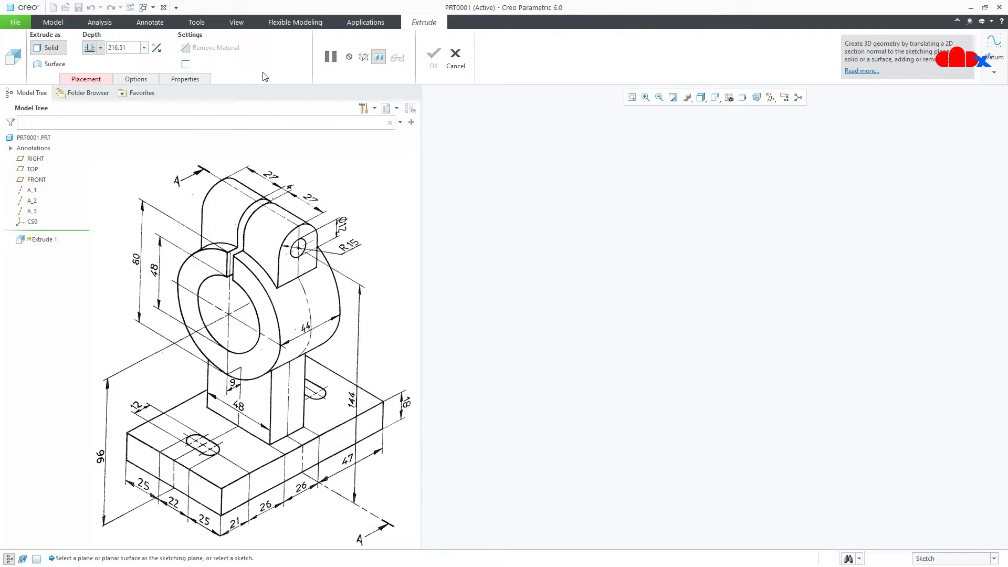
pyautogui.click(33, 169)
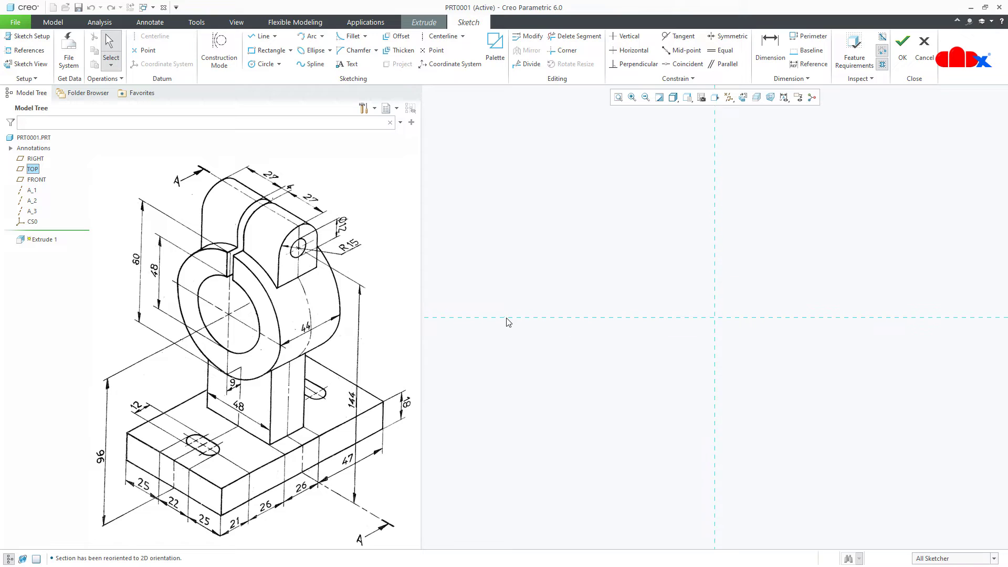
pyautogui.click(290, 51)
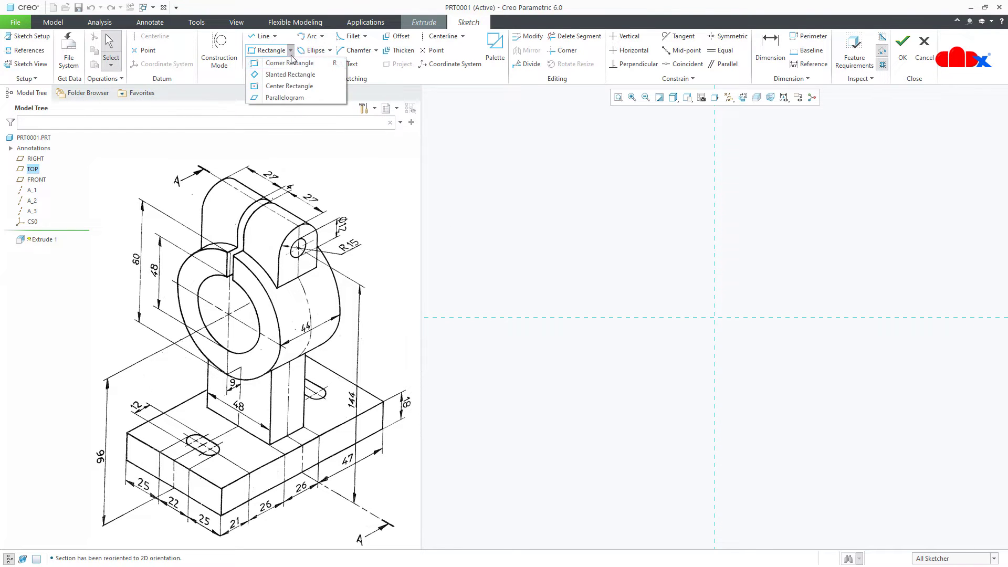
pyautogui.click(280, 86)
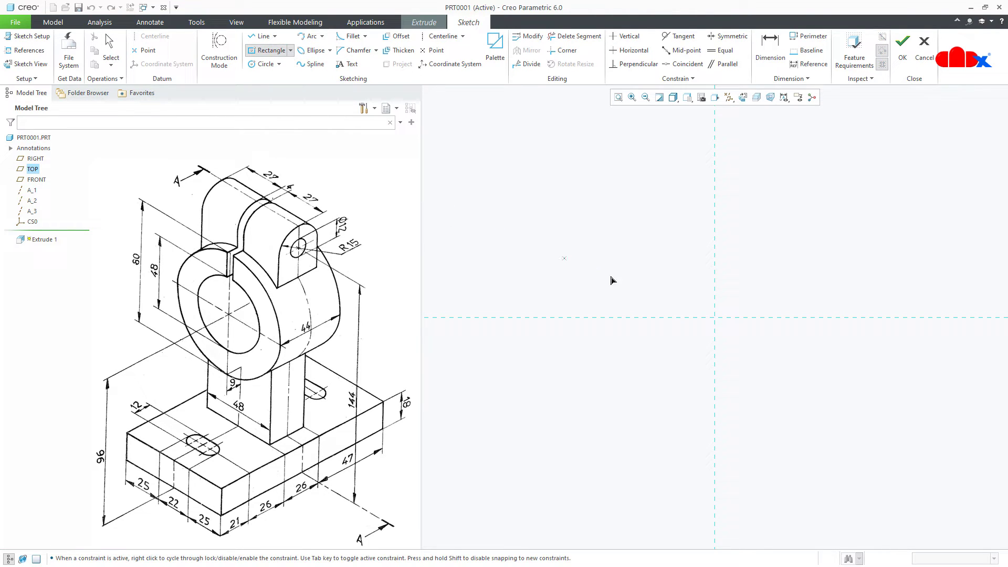
pyautogui.click(713, 318)
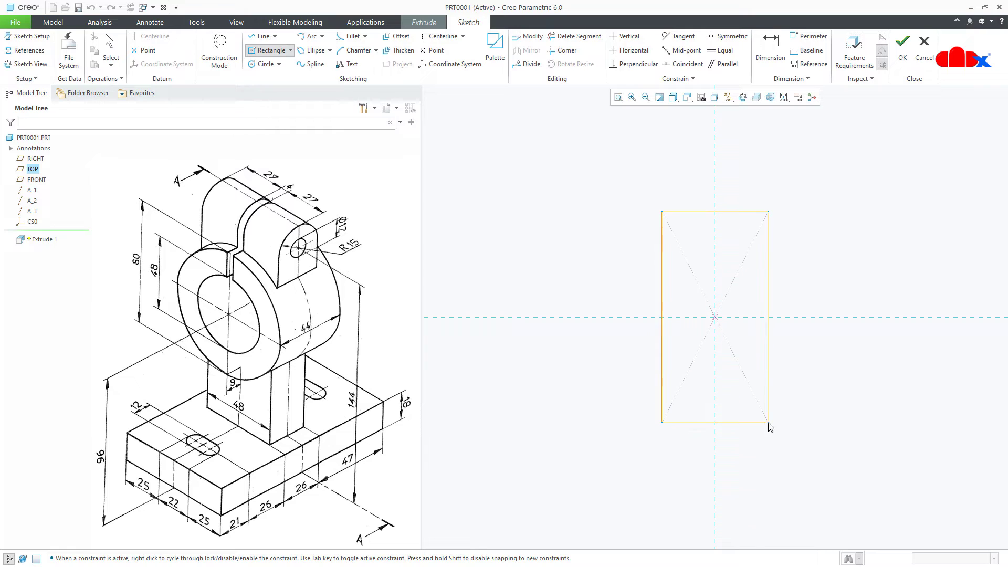
pyautogui.click(769, 422)
pyautogui.middleClick(814, 418)
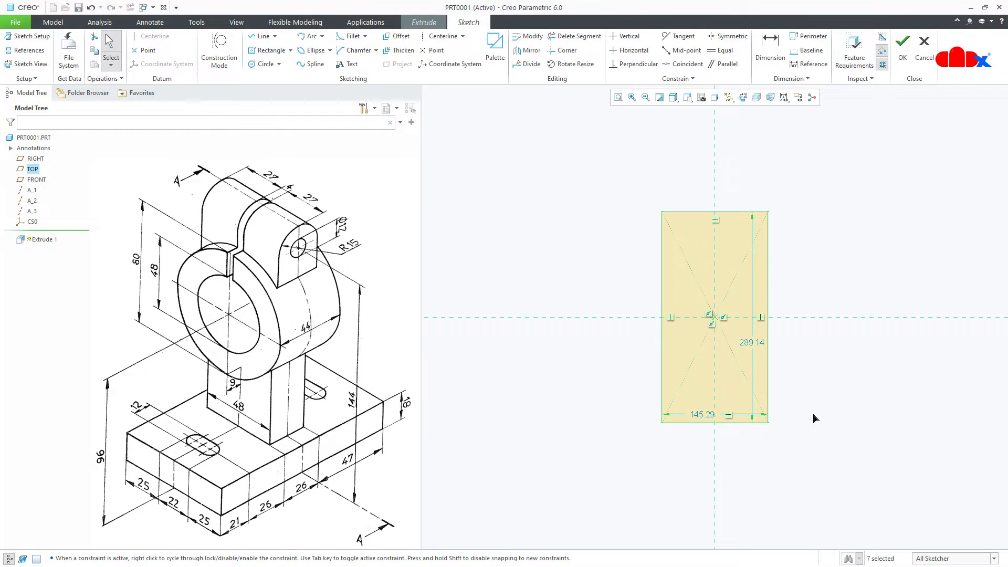
pyautogui.doubleClick(759, 343)
pyautogui.write('1')
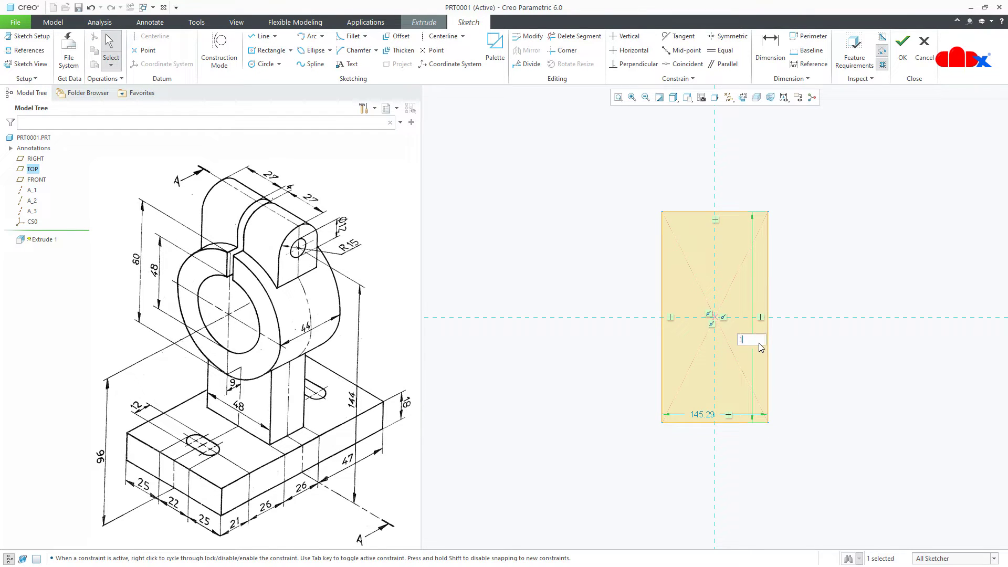
pyautogui.write('20')
pyautogui.press('Return')
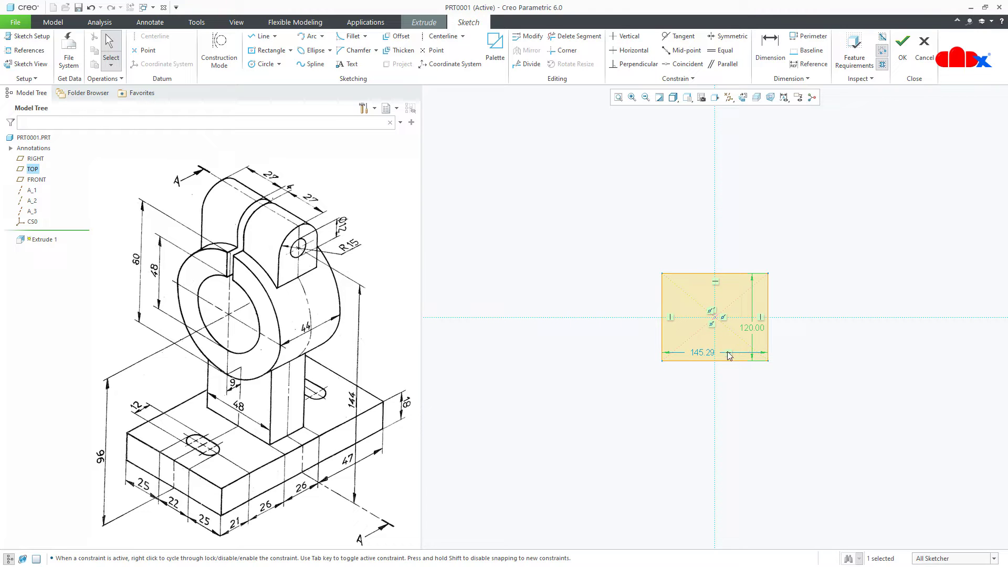
pyautogui.doubleClick(711, 355)
pyautogui.write('72')
pyautogui.press('Return')
# Step: Finish the sketch and extrude the rectangle 18 deep into the base block
pyautogui.hotkey('ctrl', 'd')
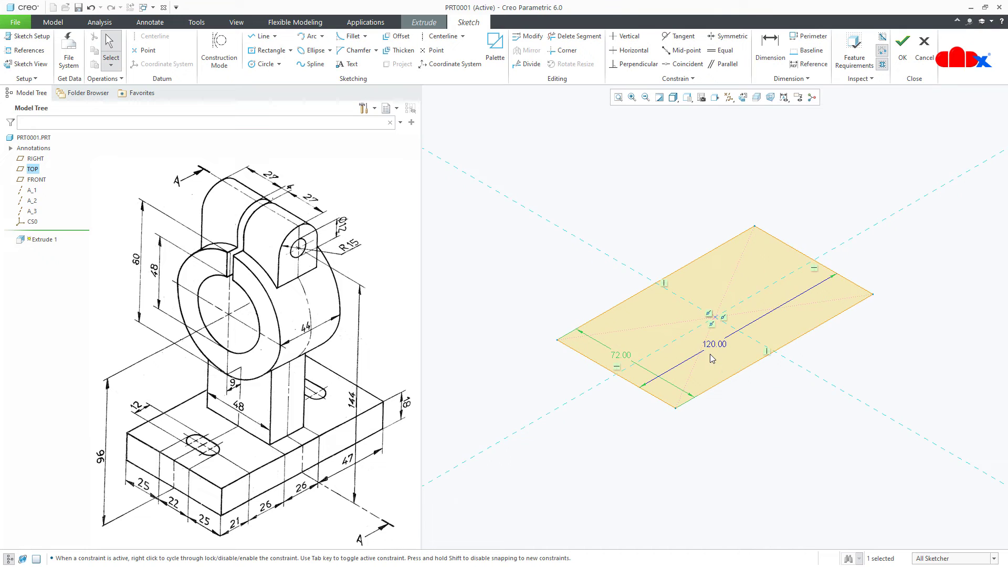
pyautogui.rightClick(711, 359)
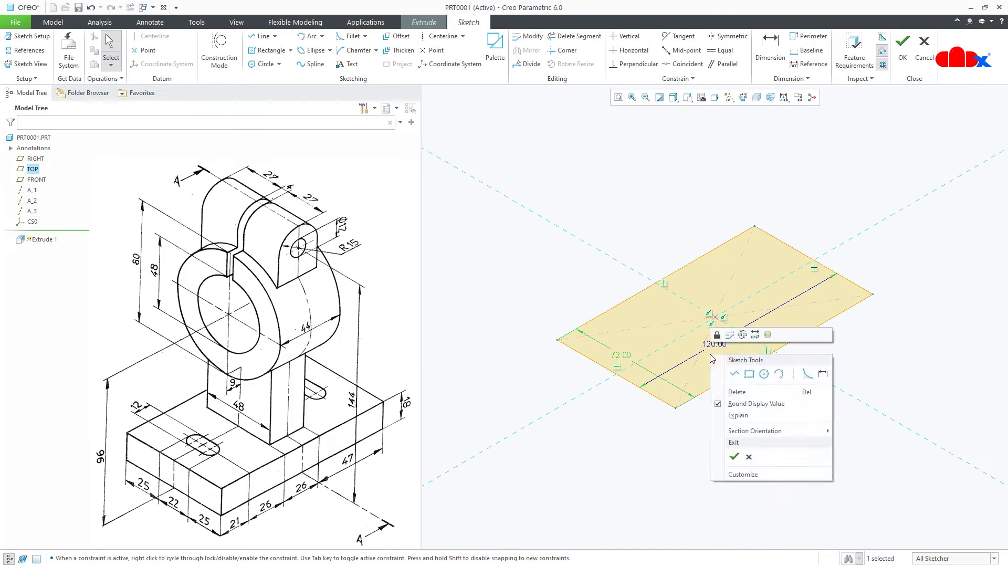
pyautogui.click(731, 458)
pyautogui.scroll(3, 728, 455)
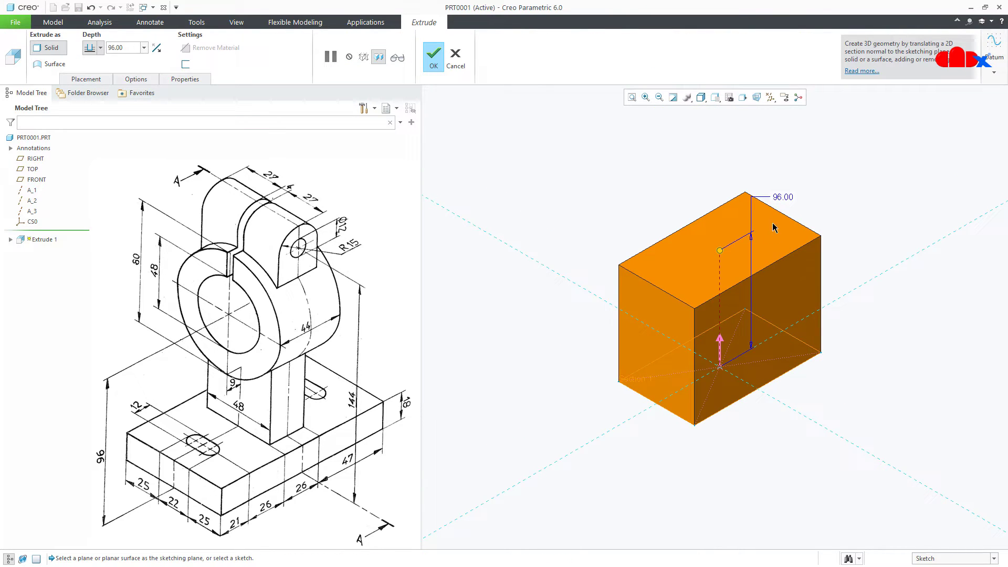
pyautogui.doubleClick(781, 199)
pyautogui.write('18')
pyautogui.press('Return')
pyautogui.middleClick(779, 196)
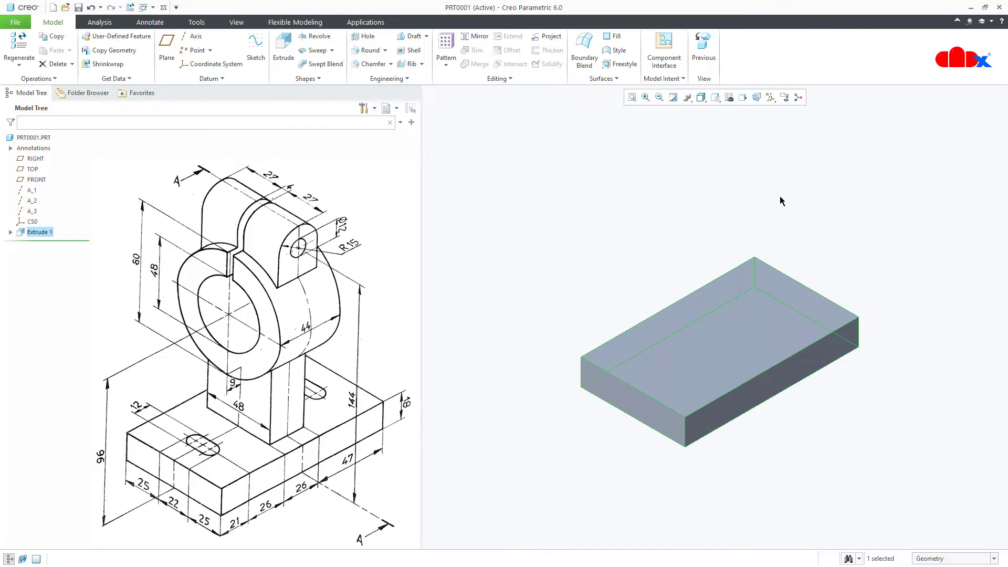
# Step: Start a second extrusion on FRONT and draw a rectangle rising above the base
pyautogui.hotkey('ctrl', 'd')
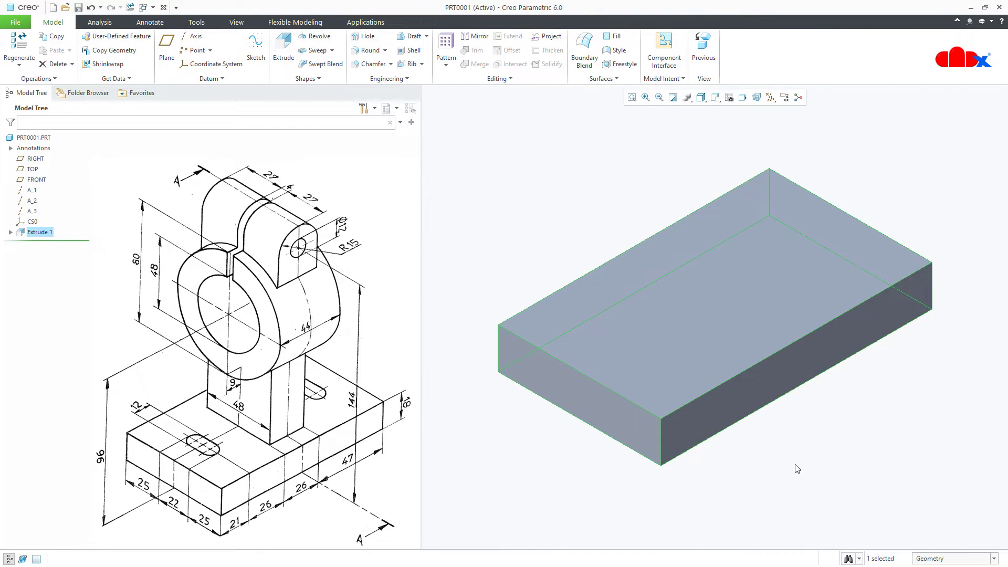
pyautogui.click(798, 469)
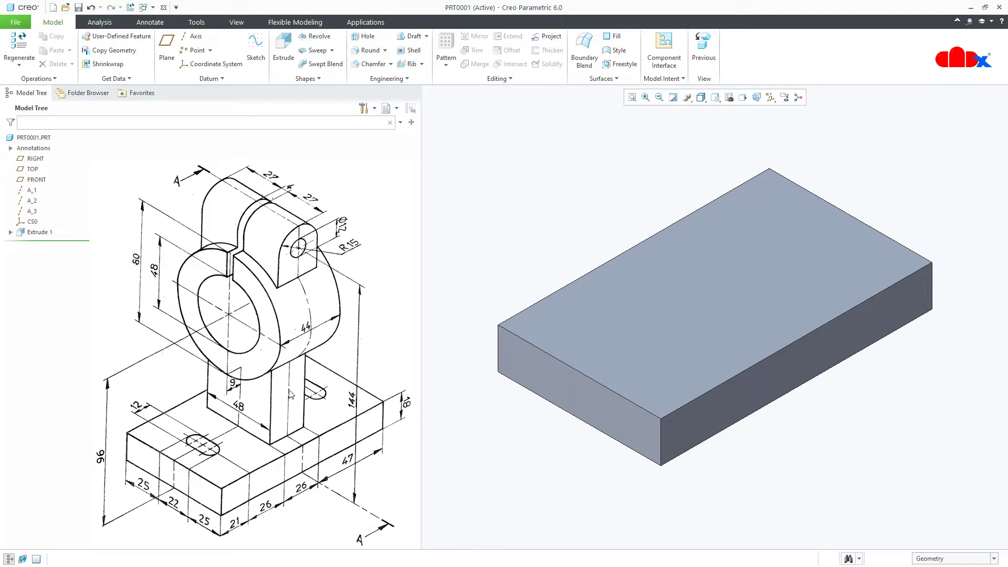
pyautogui.click(283, 51)
pyautogui.click(35, 180)
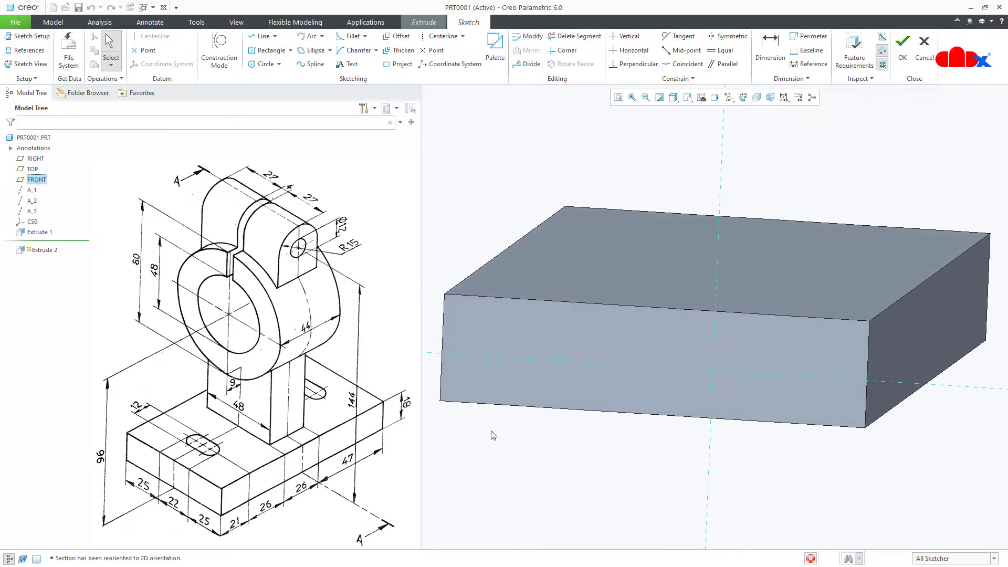
pyautogui.rightClick(492, 434)
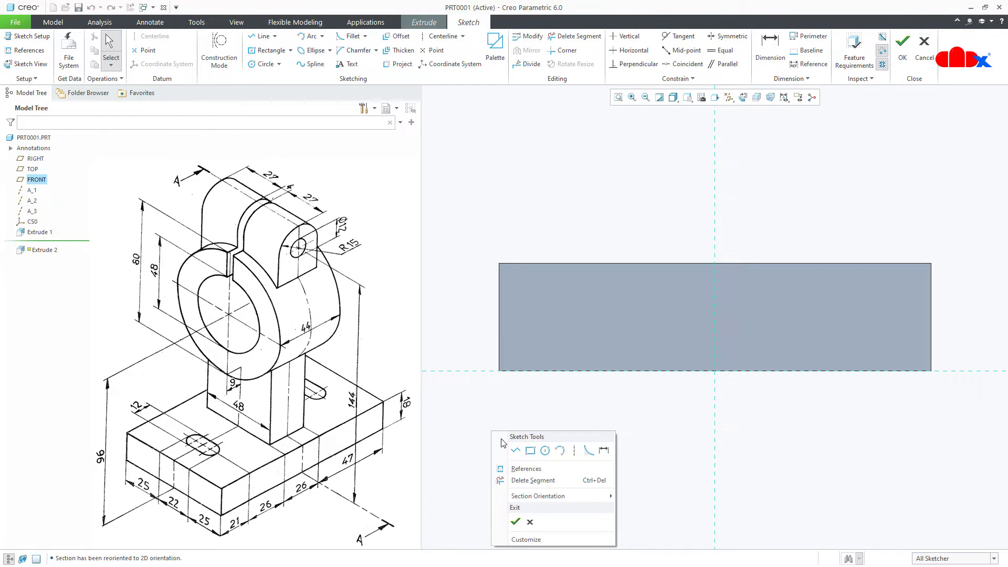
pyautogui.click(532, 452)
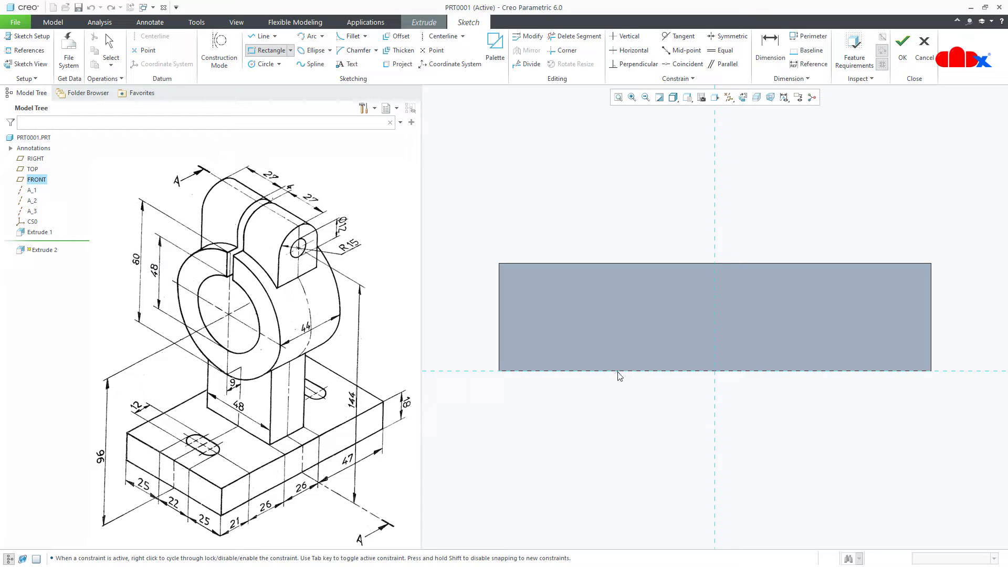
pyautogui.click(790, 117)
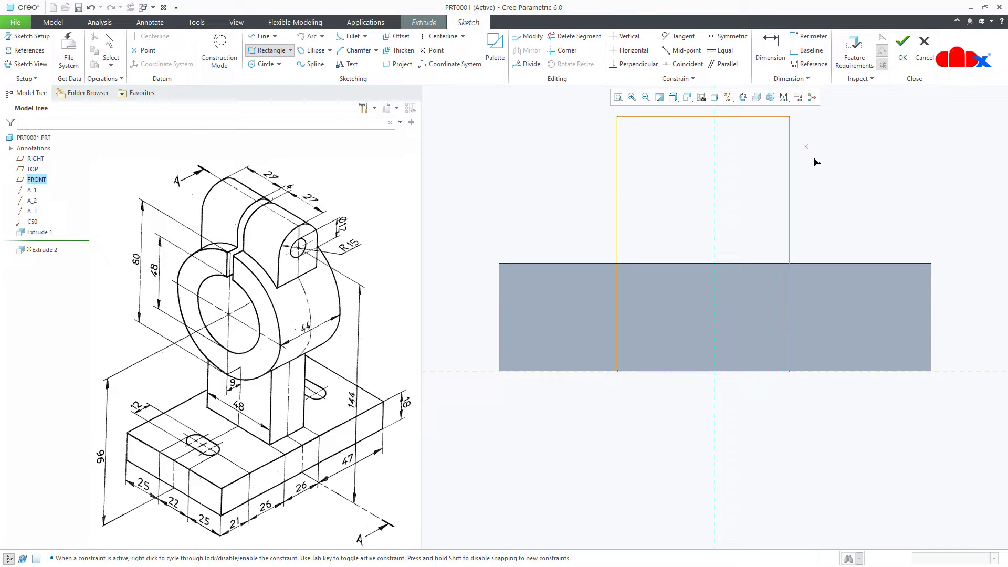
pyautogui.middleClick(832, 187)
# Step: Add a vertical centerline and make the rectangle's top corners symmetric about it
pyautogui.rightClick(834, 210)
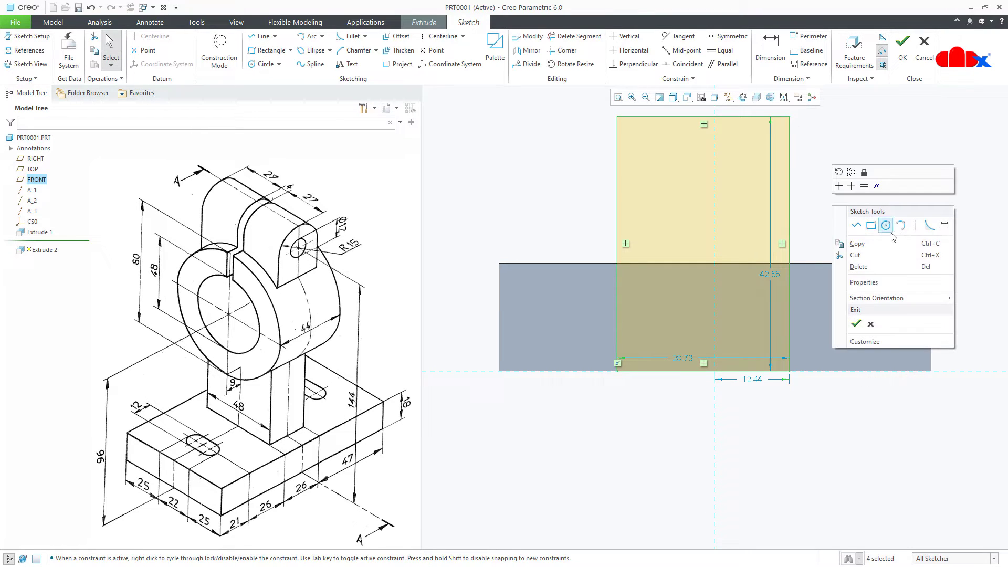
pyautogui.click(895, 229)
pyautogui.click(714, 212)
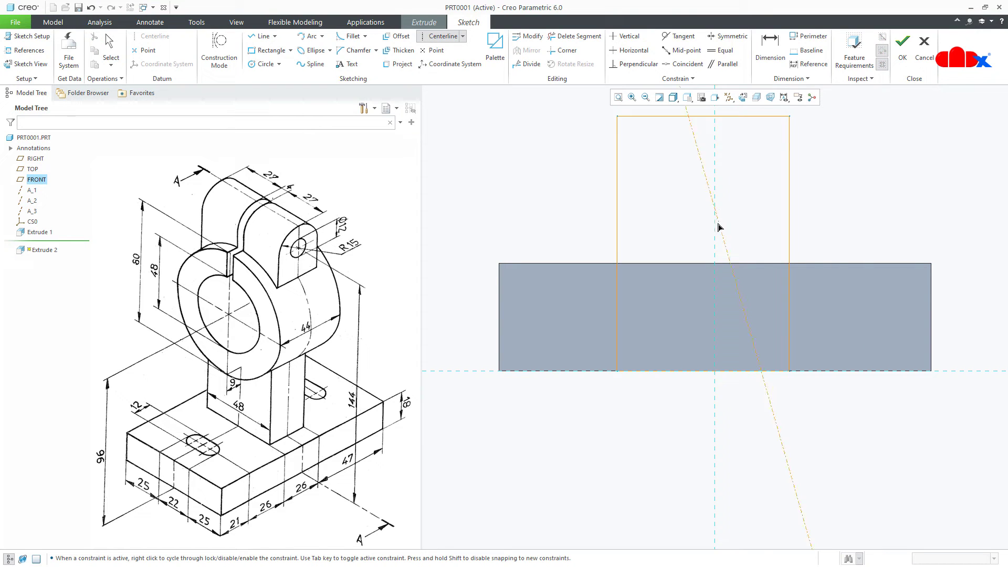
pyautogui.click(715, 236)
pyautogui.middleClick(746, 239)
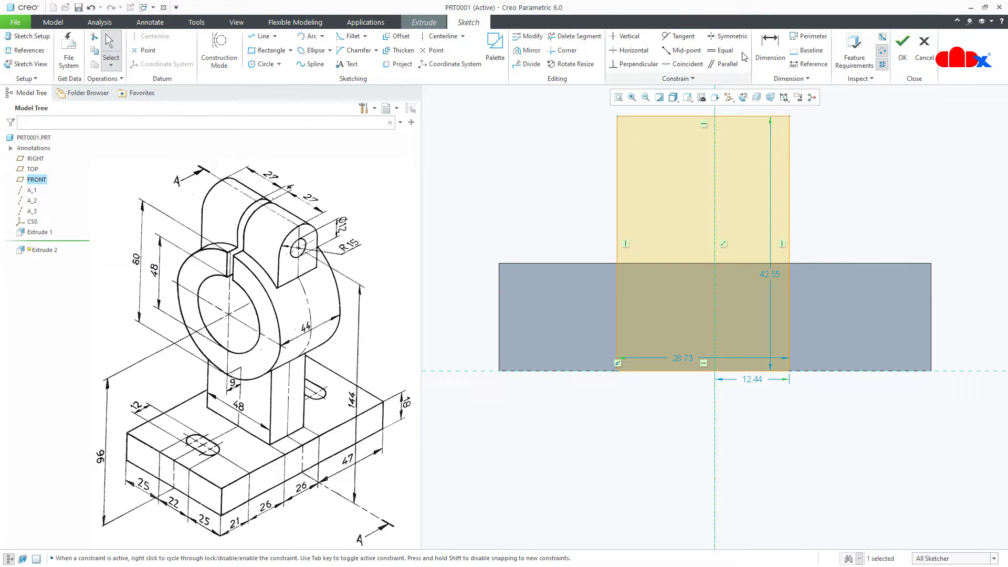
pyautogui.click(727, 36)
pyautogui.click(788, 119)
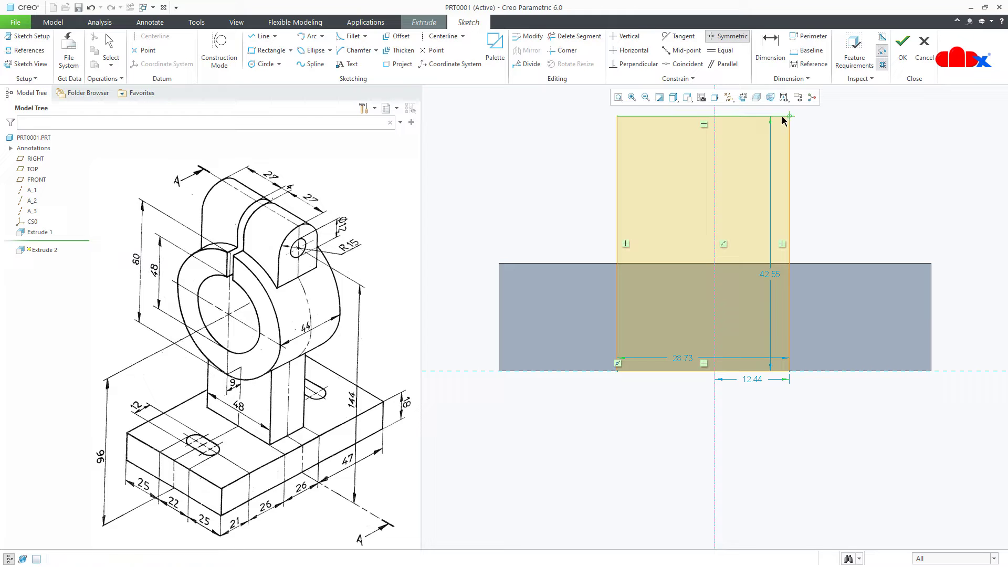
pyautogui.click(617, 117)
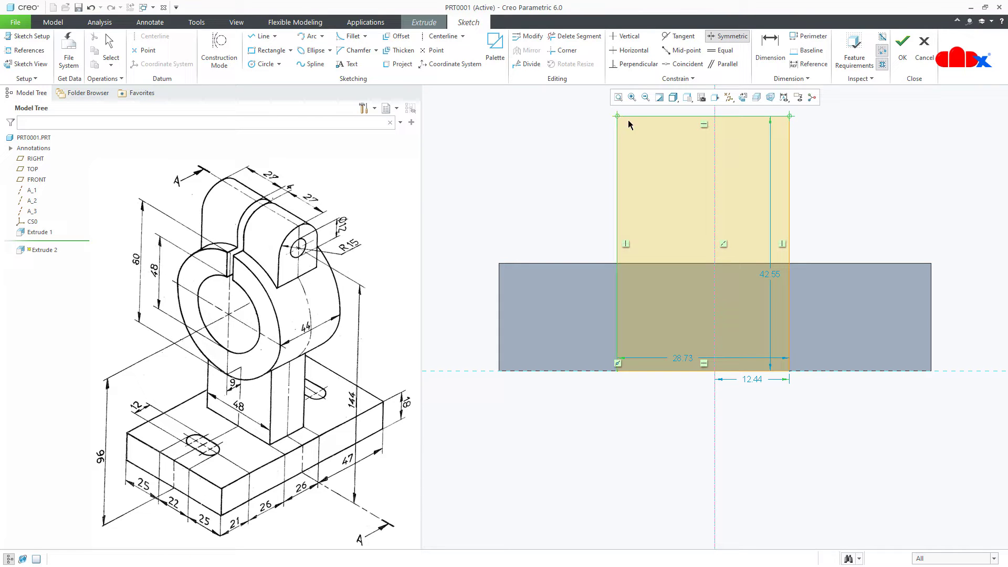
pyautogui.click(718, 153)
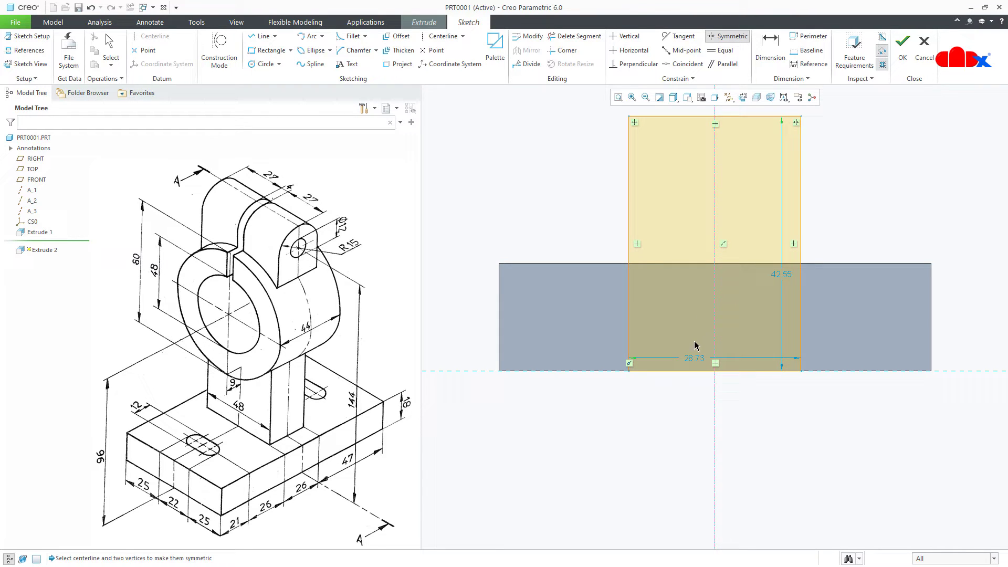
pyautogui.middleClick(692, 358)
# Step: Dimension the rectangle 48 wide and 96 tall
pyautogui.doubleClick(691, 358)
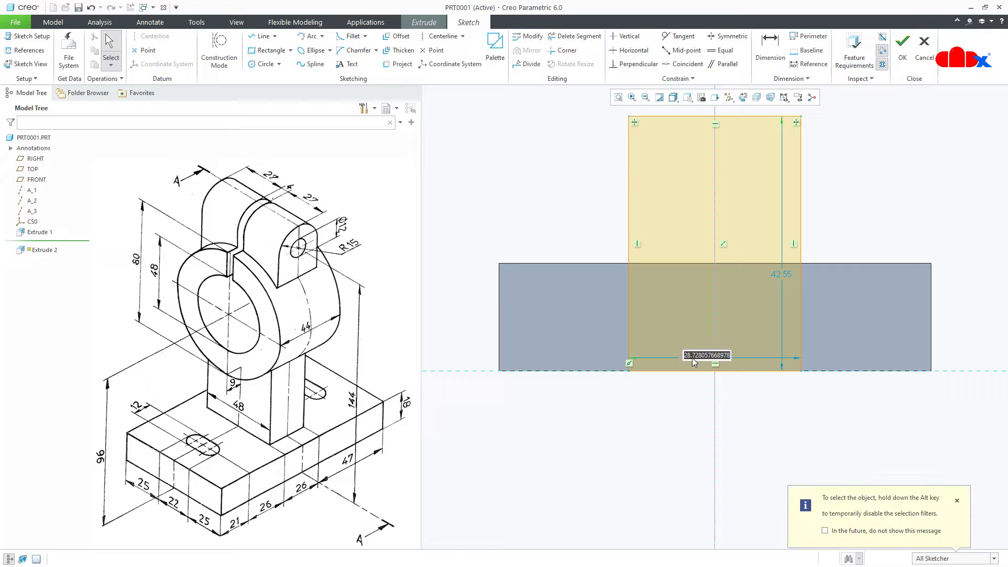
pyautogui.write('48')
pyautogui.press('Return')
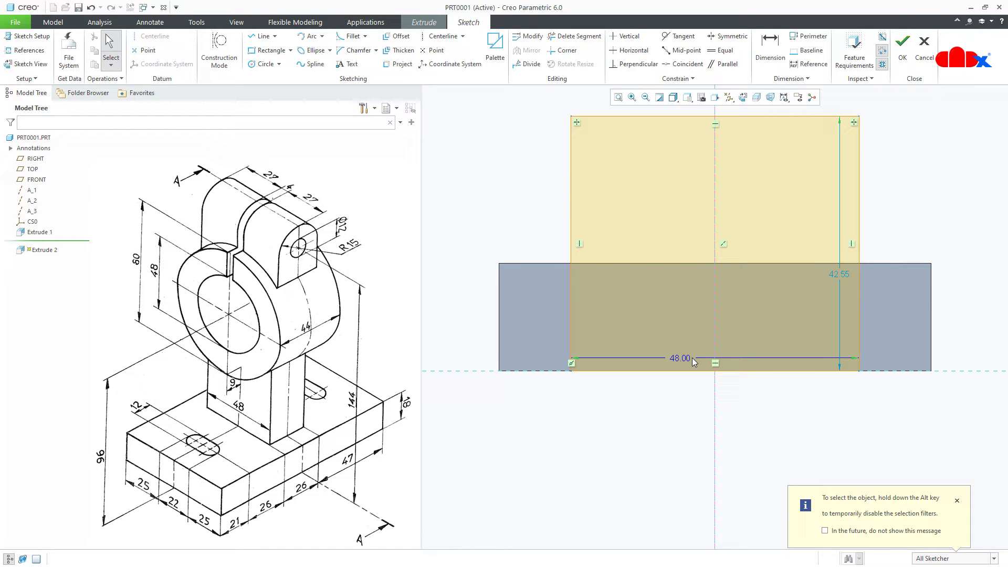
pyautogui.doubleClick(848, 272)
pyautogui.write('96')
pyautogui.press('Return')
pyautogui.moveTo(849, 272); pyautogui.dragTo(850, 277, button='middle')
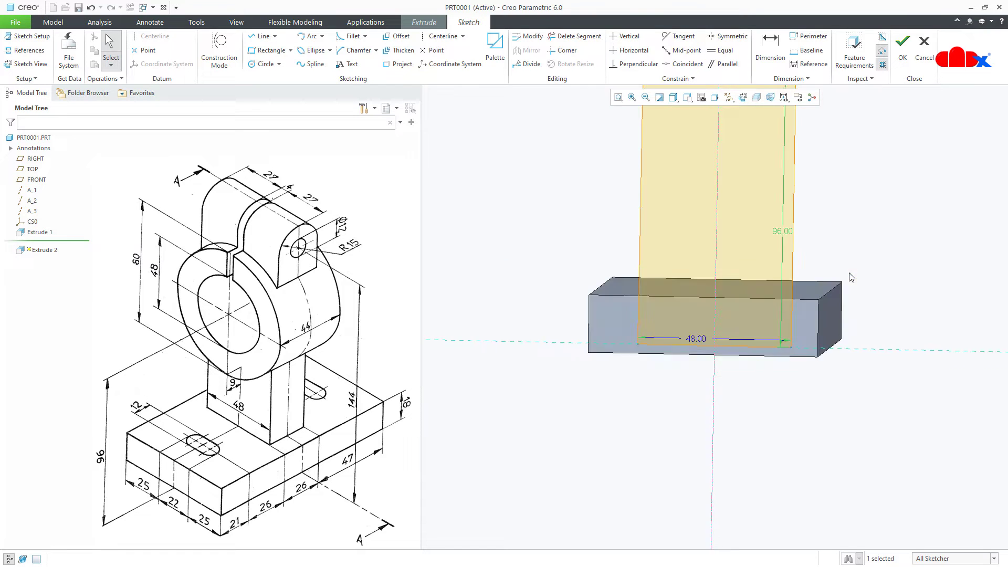
pyautogui.rightClick(850, 277)
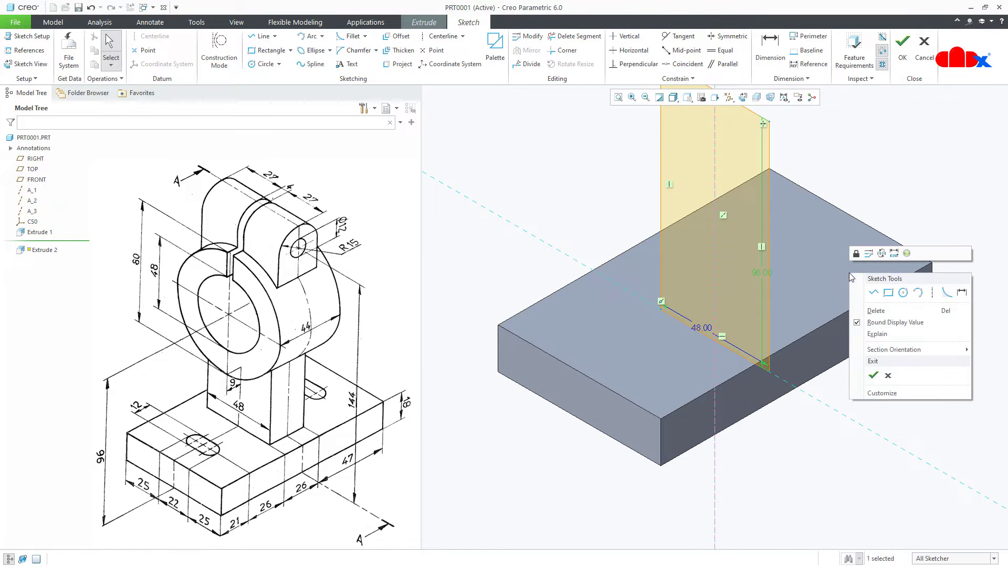
# Step: Extrude the upright sketch 26 deep, symmetric about the FRONT plane, and finish it
pyautogui.click(872, 374)
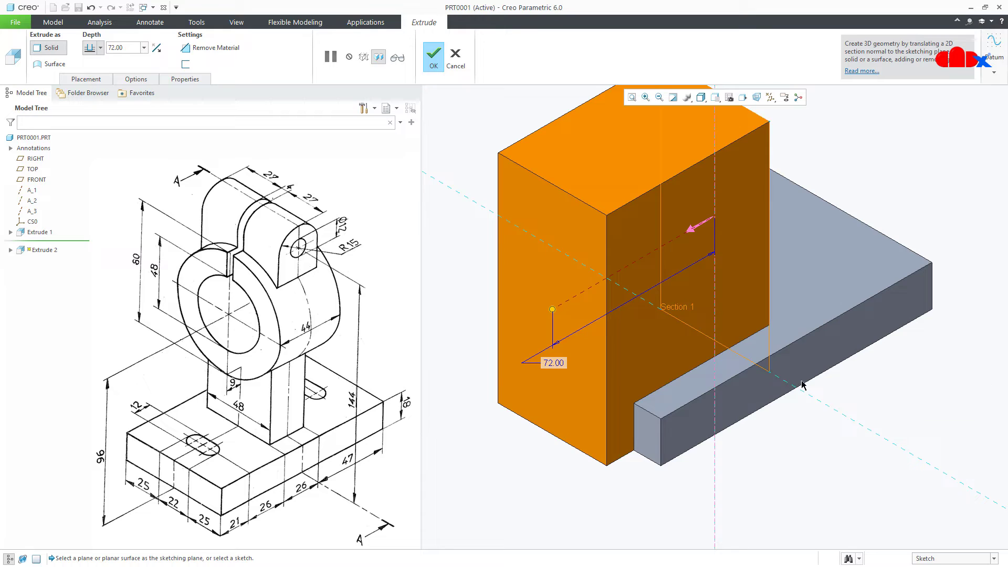
pyautogui.doubleClick(561, 363)
pyautogui.write('26')
pyautogui.press('Return')
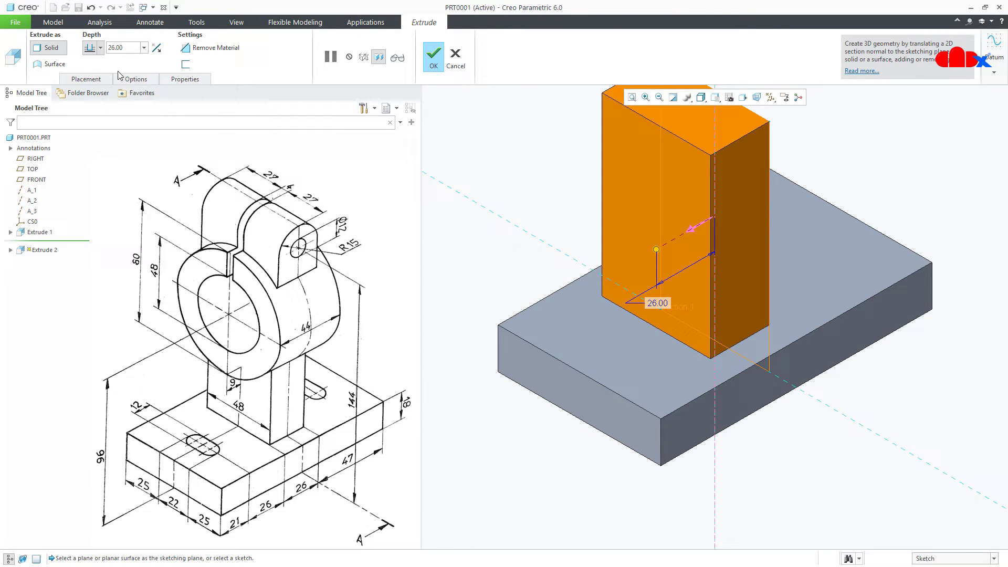
pyautogui.click(101, 47)
pyautogui.click(90, 77)
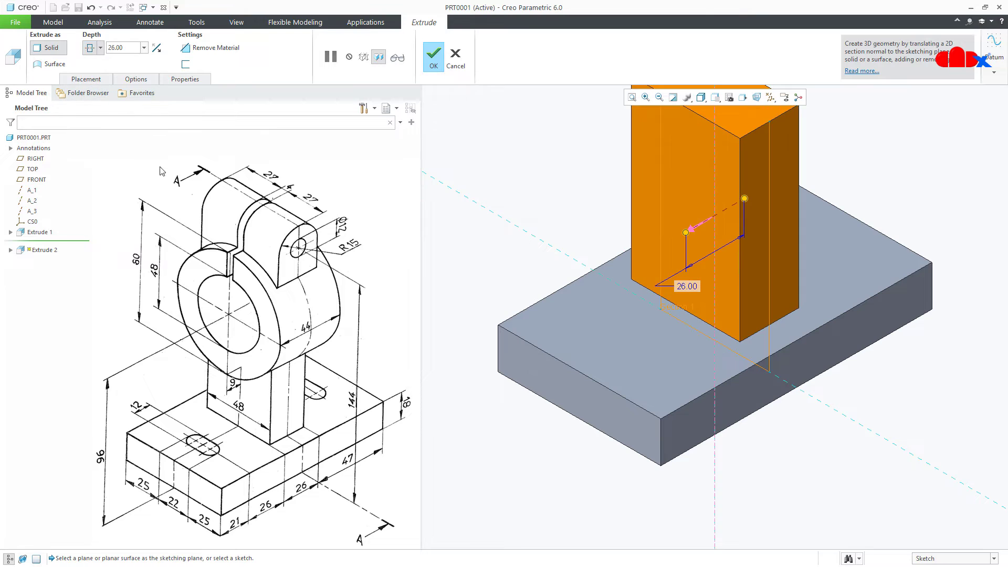
pyautogui.middleClick(469, 461)
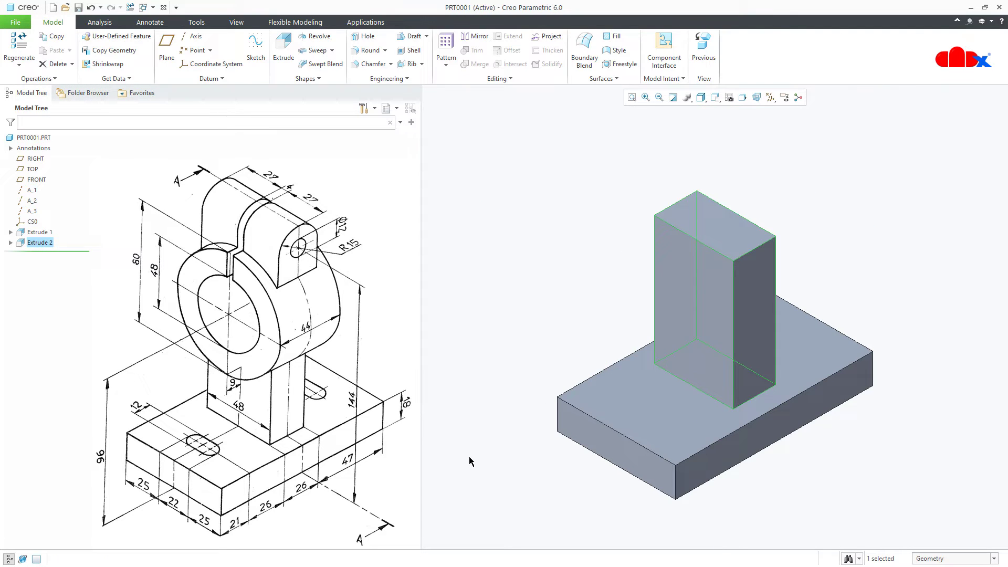
pyautogui.click(469, 458)
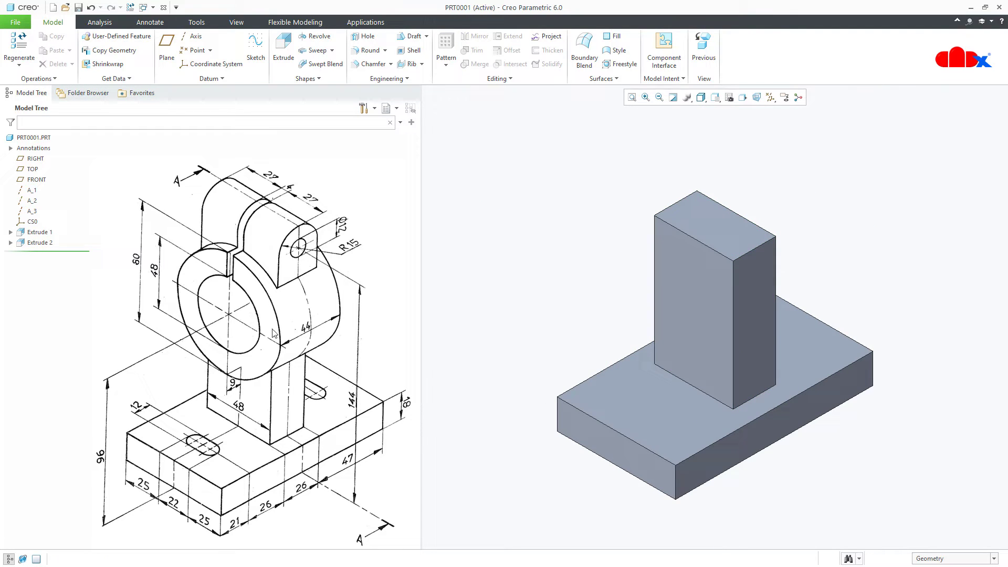
# Step: Start a third extrusion on the previous sketch plane, referencing the upright's top edge
pyautogui.click(281, 63)
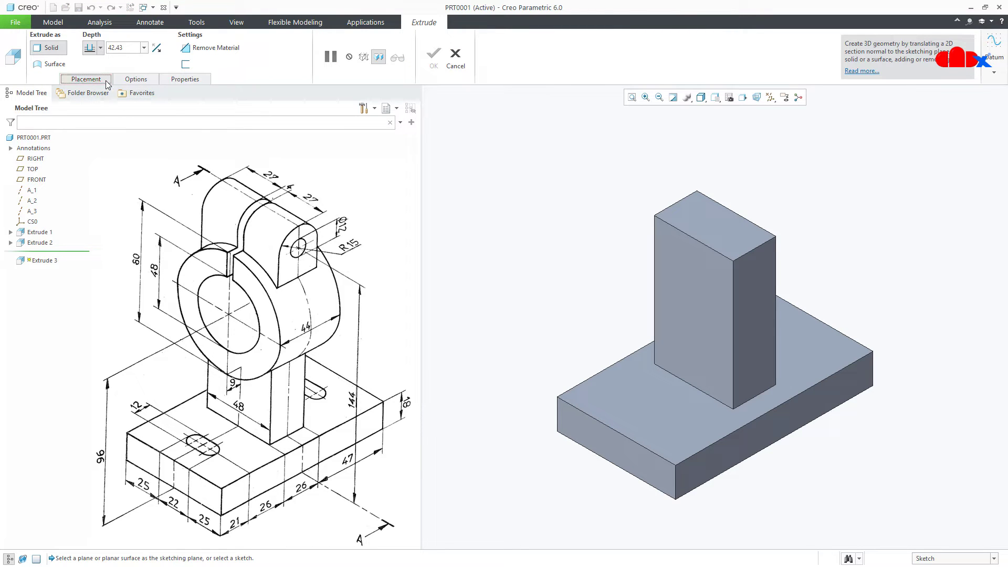
pyautogui.click(107, 79)
pyautogui.click(169, 117)
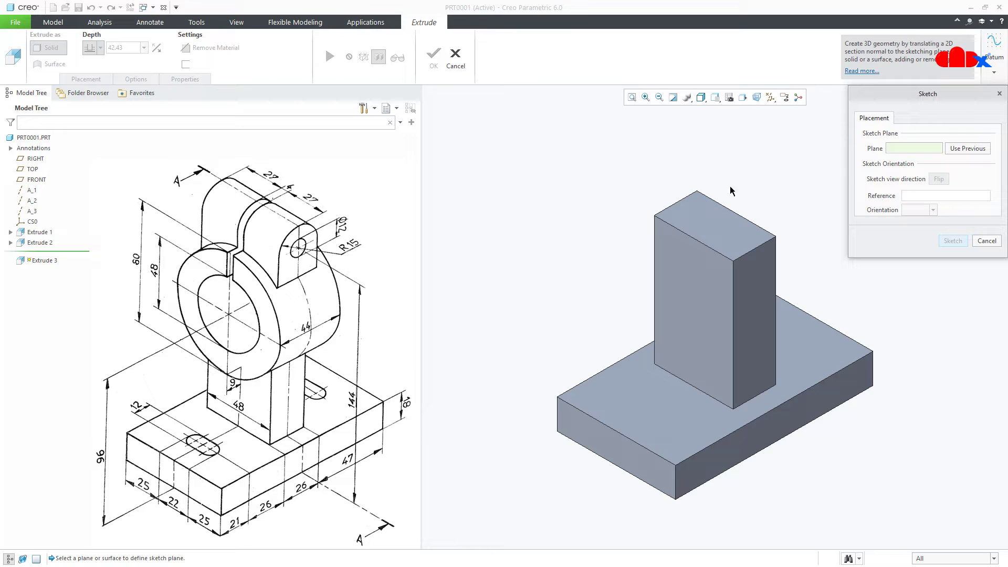
pyautogui.click(954, 149)
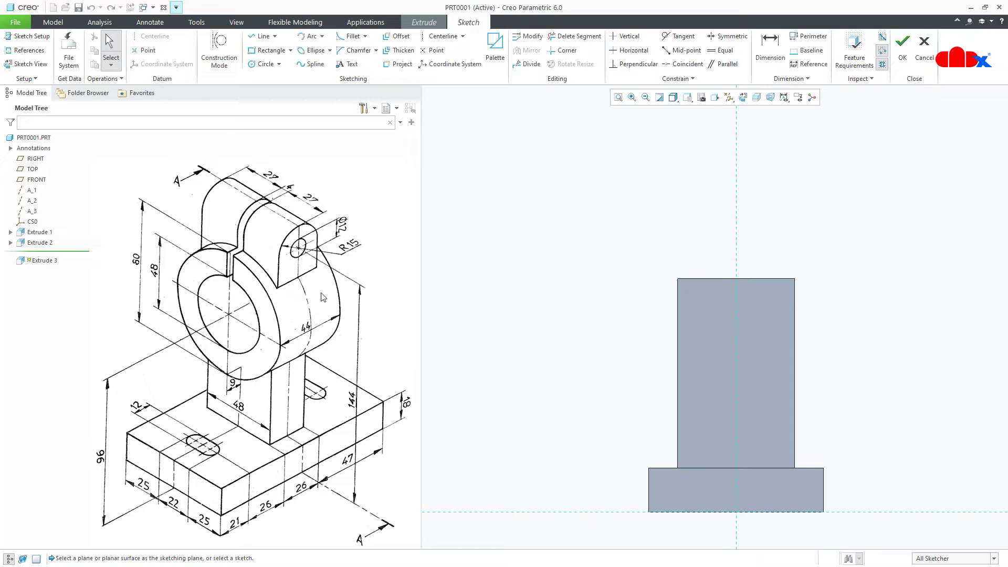
pyautogui.click(25, 50)
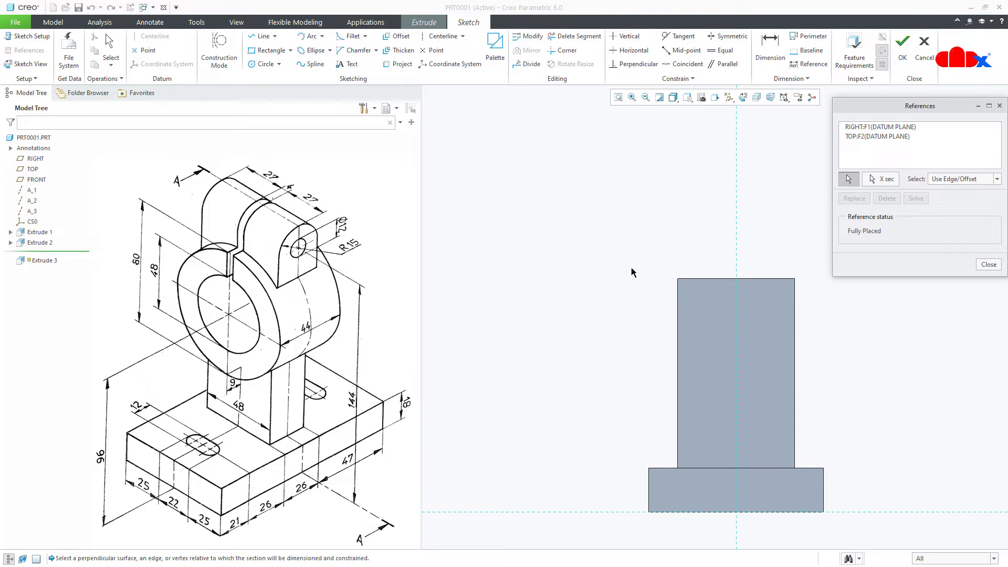
pyautogui.click(691, 279)
# Step: Draw a circle centred on the top edge, set its diameter to 80, and accept the sketch
pyautogui.rightClick(690, 283)
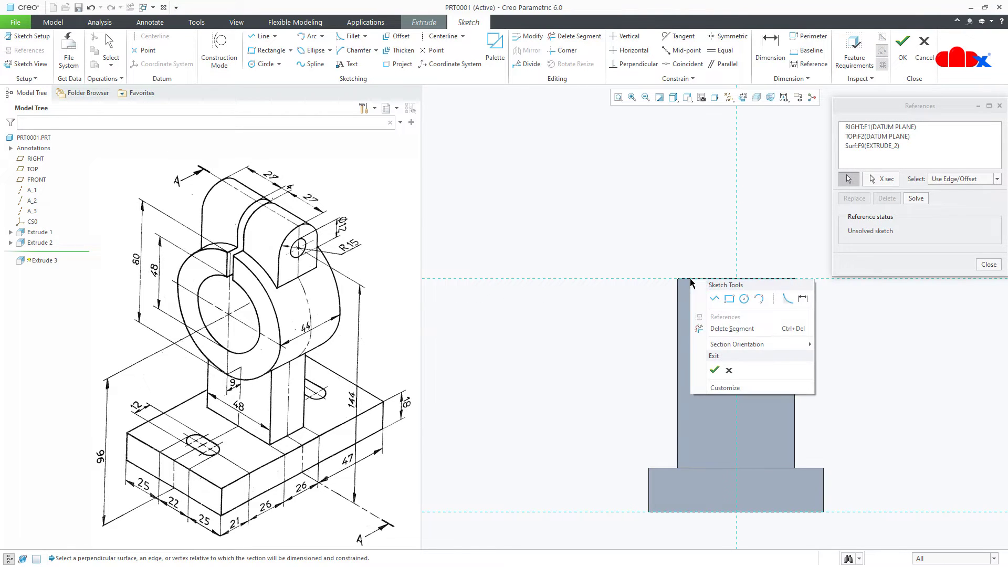
pyautogui.click(743, 301)
pyautogui.click(737, 281)
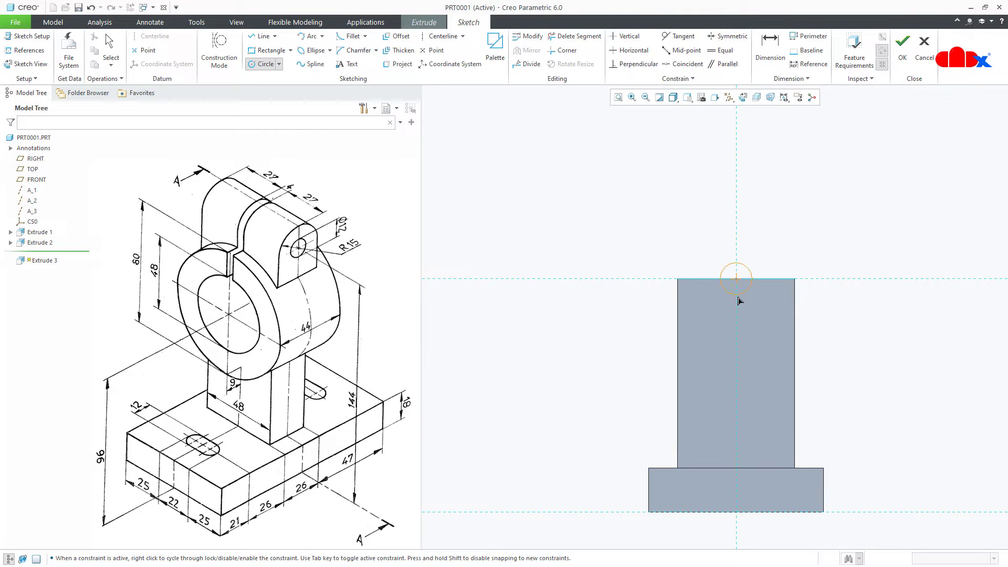
pyautogui.click(765, 363)
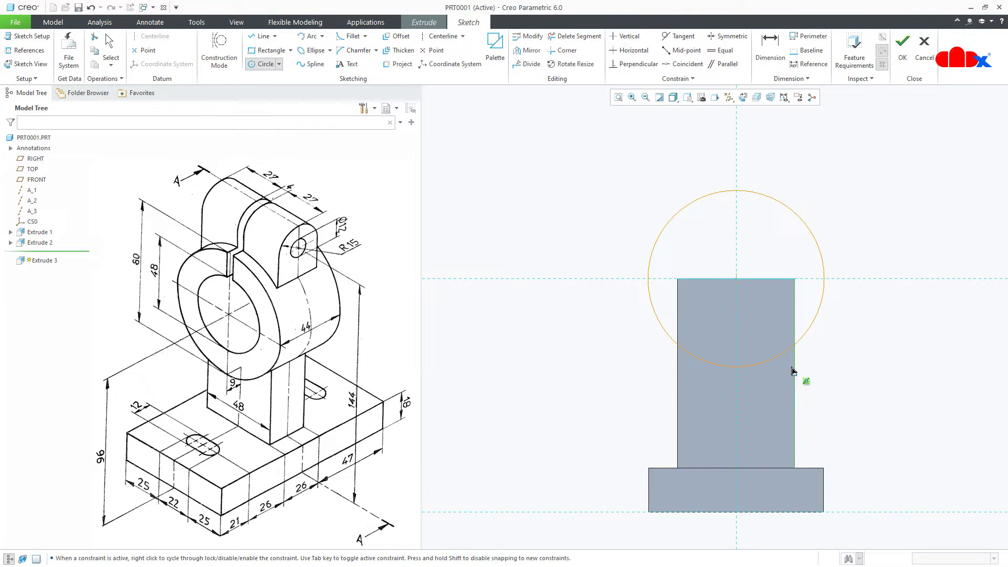
pyautogui.middleClick(790, 371)
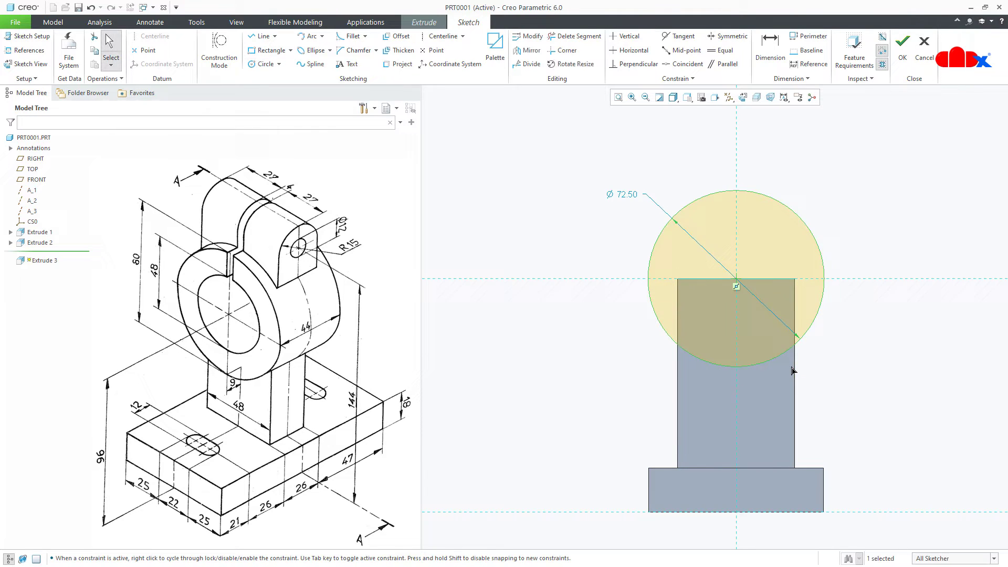
pyautogui.doubleClick(635, 195)
pyautogui.write('80')
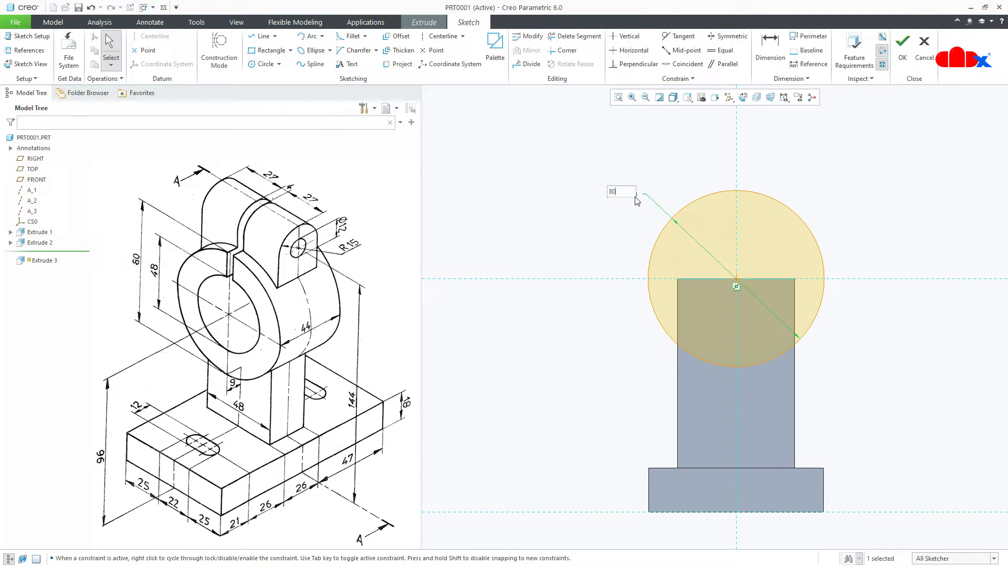
pyautogui.press('Return')
pyautogui.hotkey('ctrl', 'd')
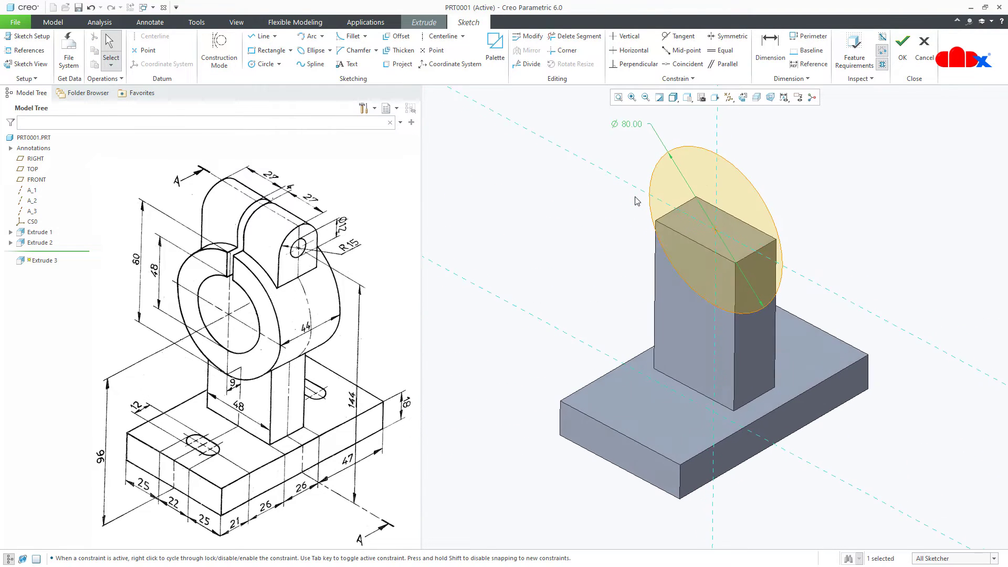
pyautogui.rightClick(637, 201)
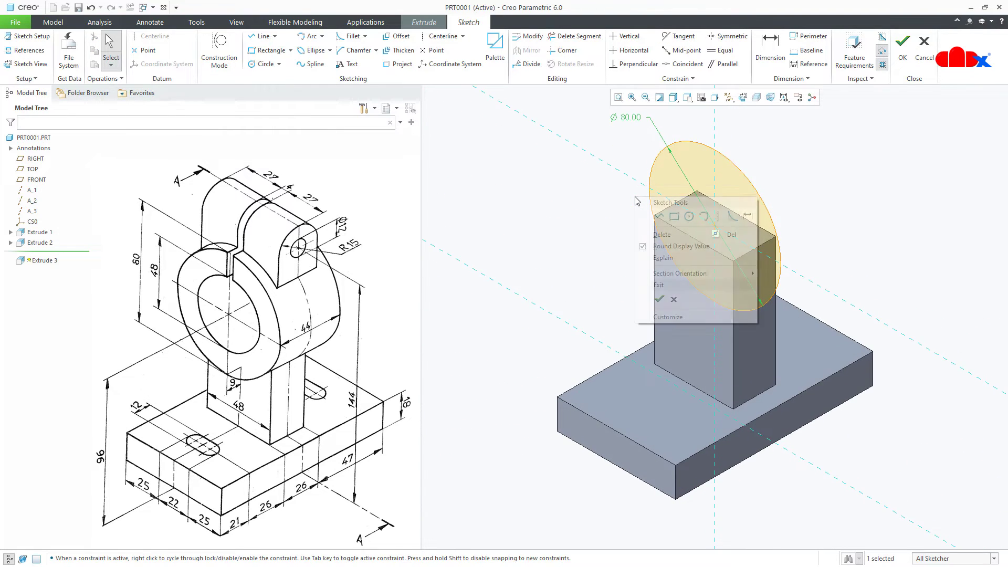
pyautogui.click(659, 298)
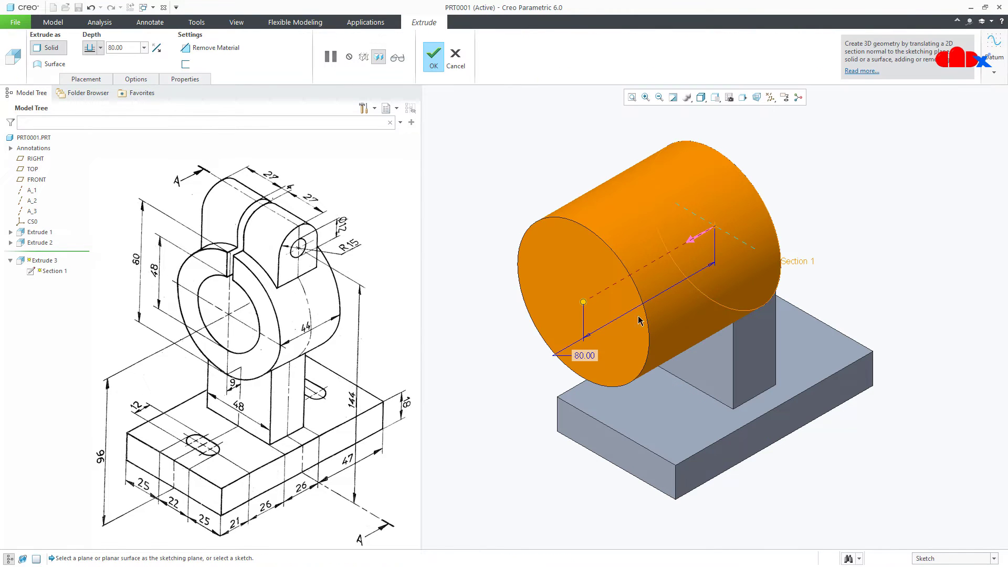
# Step: Extrude the Ø80 circle 44 deep symmetrically to complete the boss cylinder
pyautogui.doubleClick(585, 356)
pyautogui.write('44')
pyautogui.press('Return')
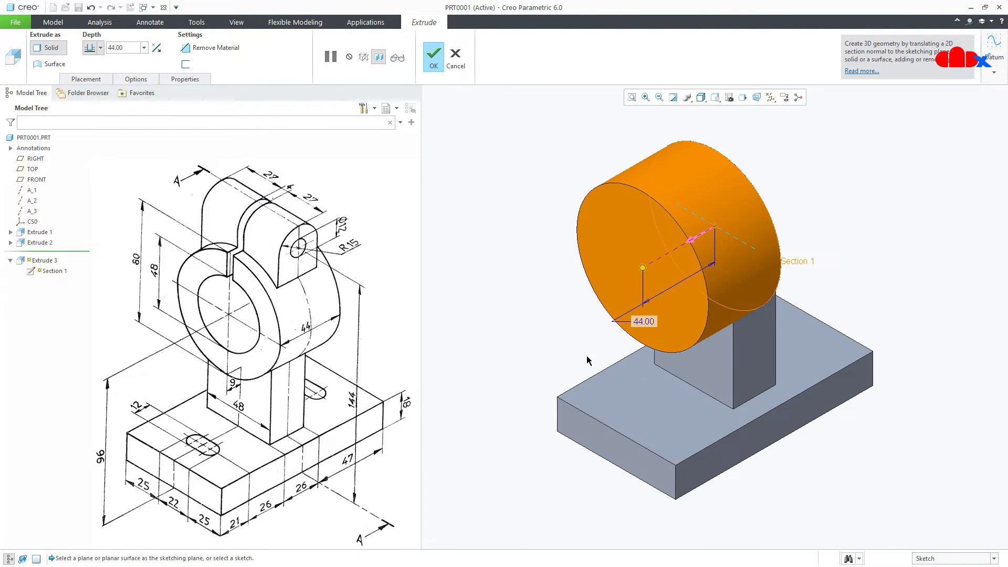
pyautogui.click(101, 48)
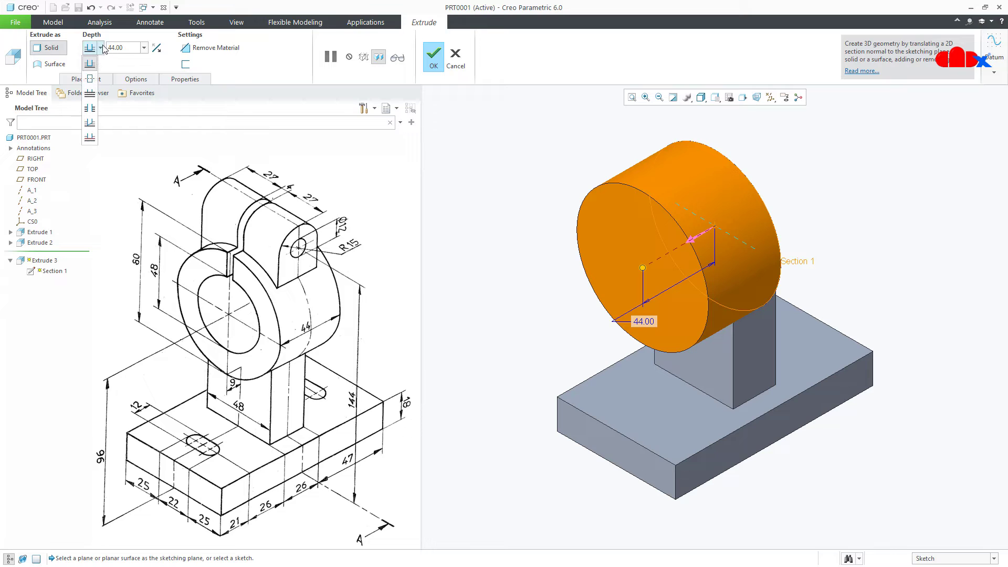
pyautogui.click(98, 81)
pyautogui.click(428, 63)
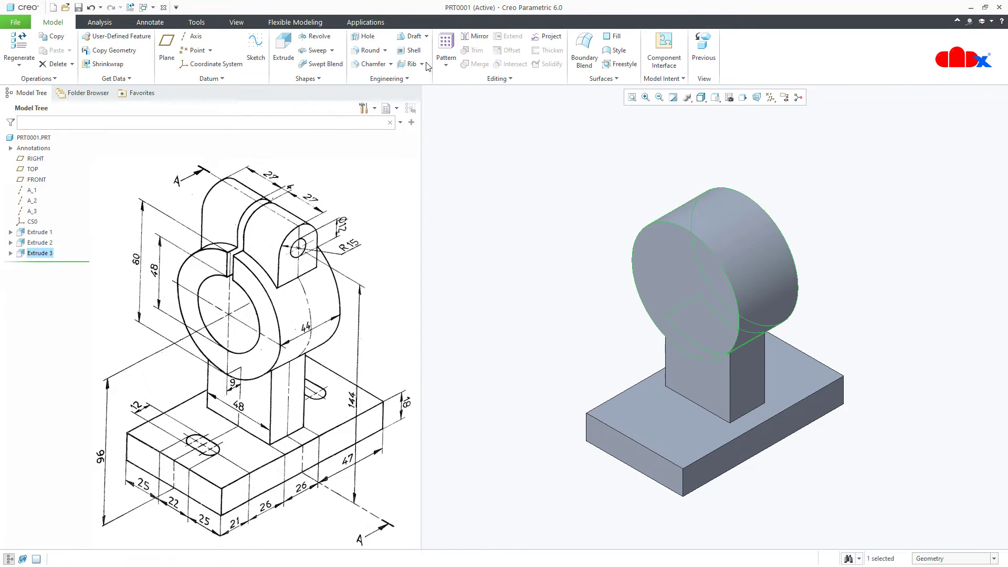
pyautogui.click(546, 345)
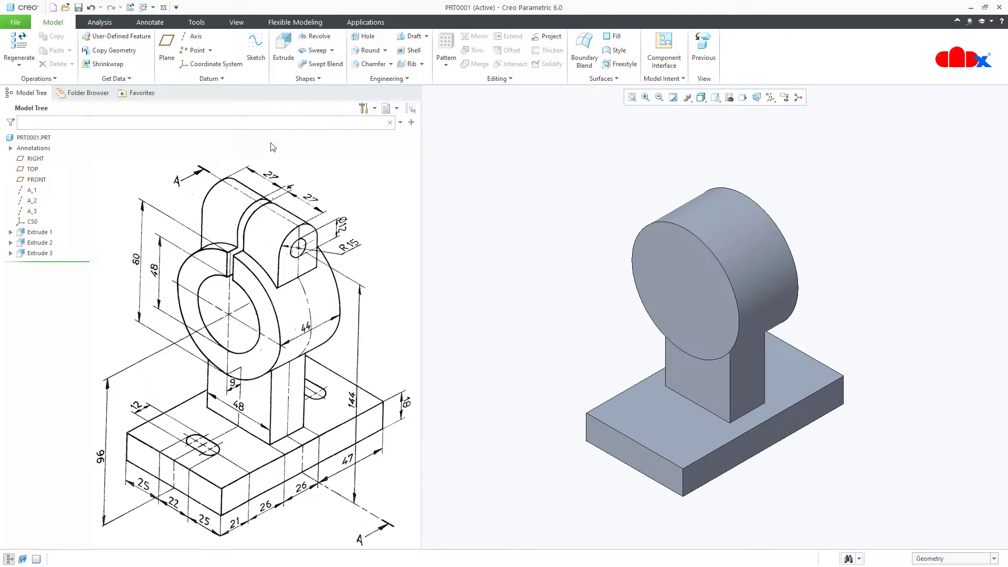
# Step: Start an extrusion on RIGHT, show datum axes, and reference axis A_4 and the boss silhouette
pyautogui.click(284, 50)
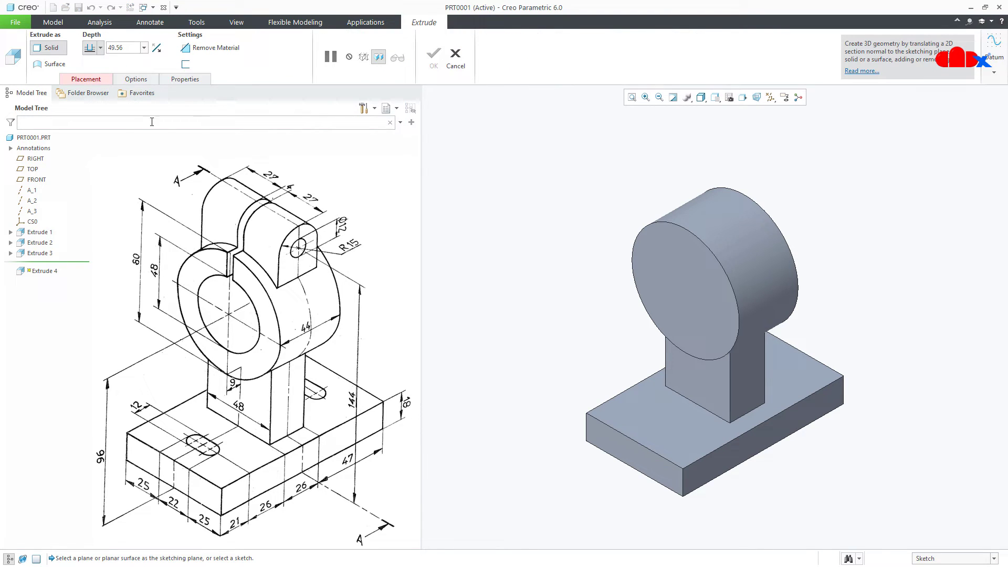
pyautogui.click(47, 158)
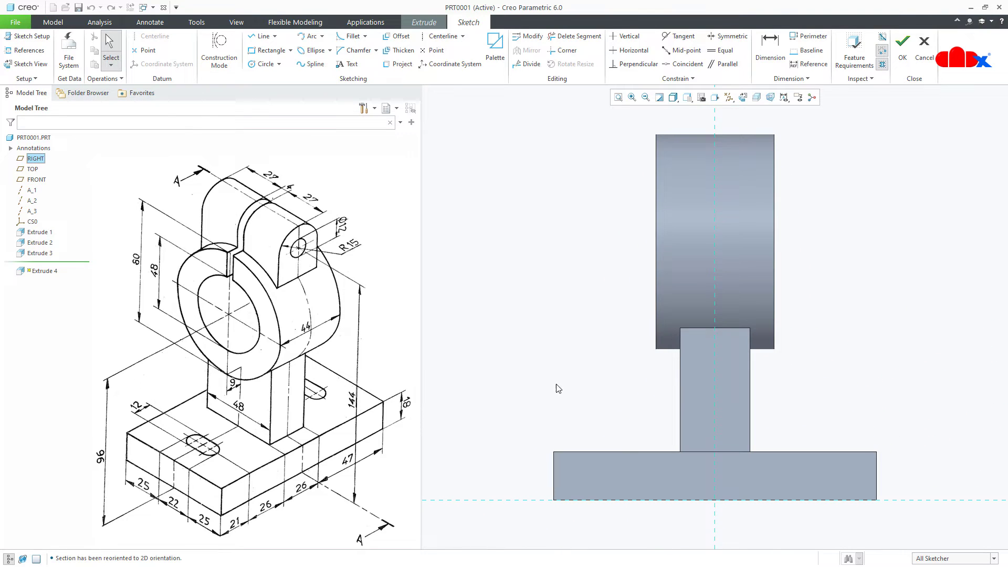
pyautogui.scroll(-2, 693, 413)
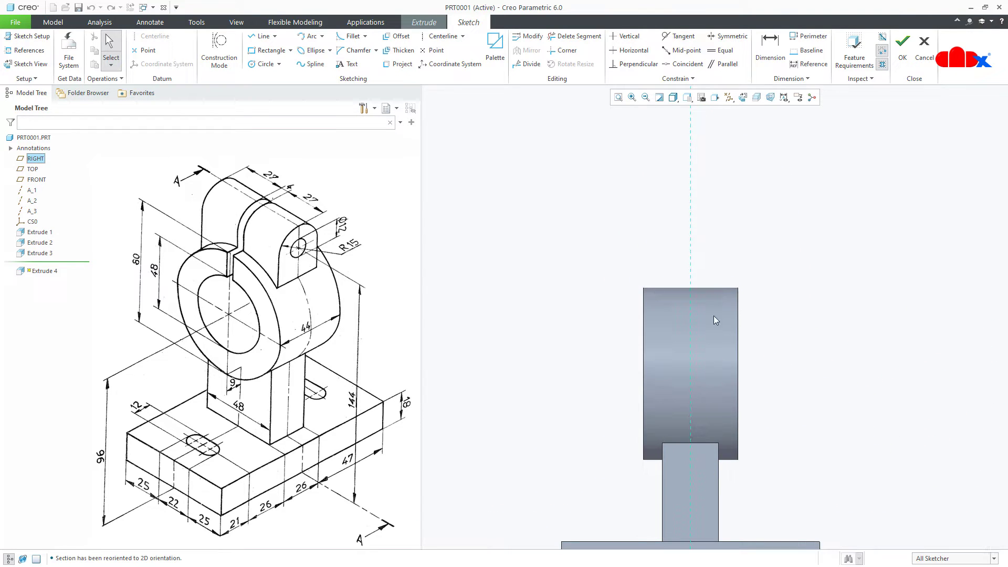
pyautogui.click(729, 97)
pyautogui.click(728, 122)
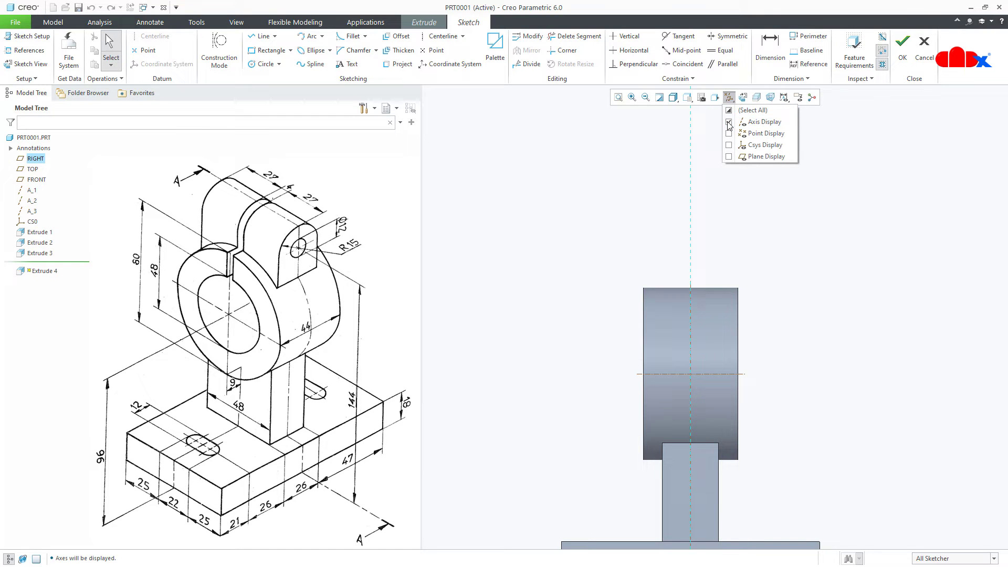
pyautogui.click(29, 50)
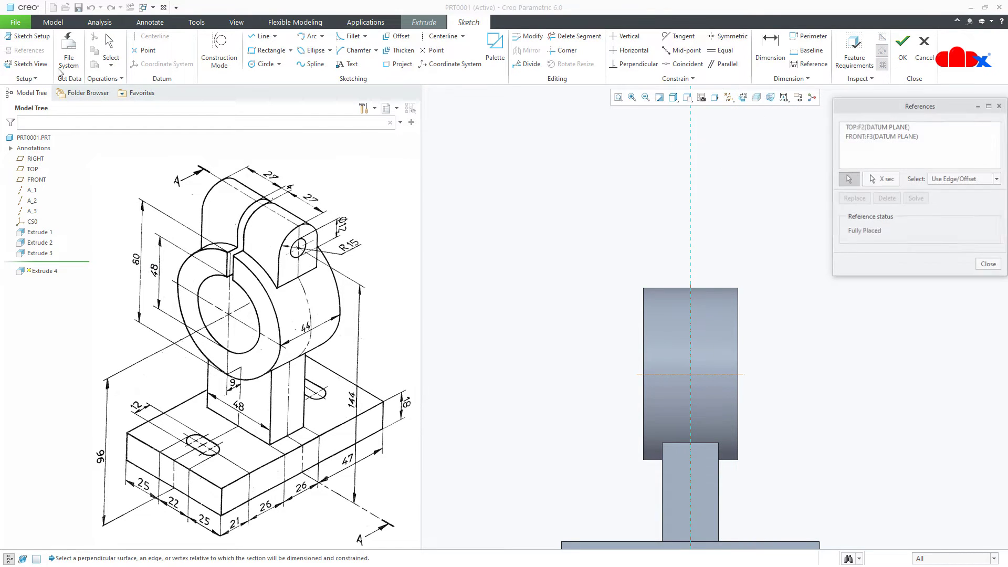
pyautogui.click(651, 374)
pyautogui.click(669, 288)
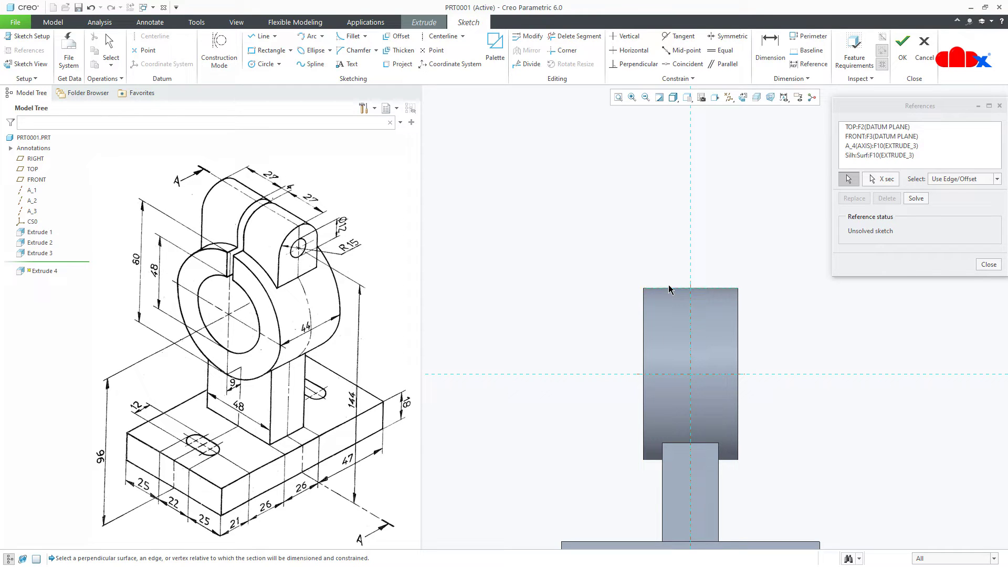
pyautogui.click(986, 265)
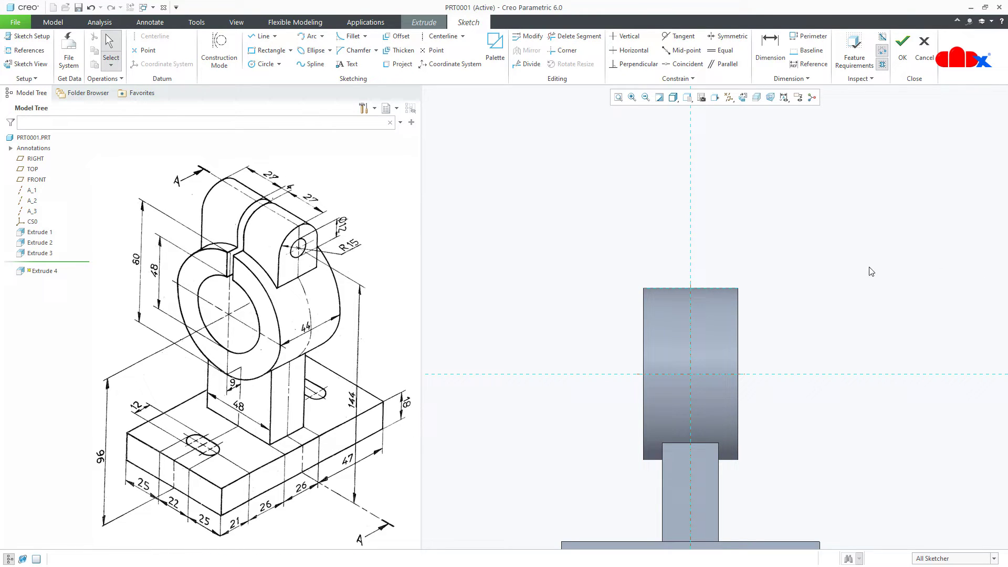
# Step: Draw a circle centred on the axis above the boss
pyautogui.rightClick(728, 241)
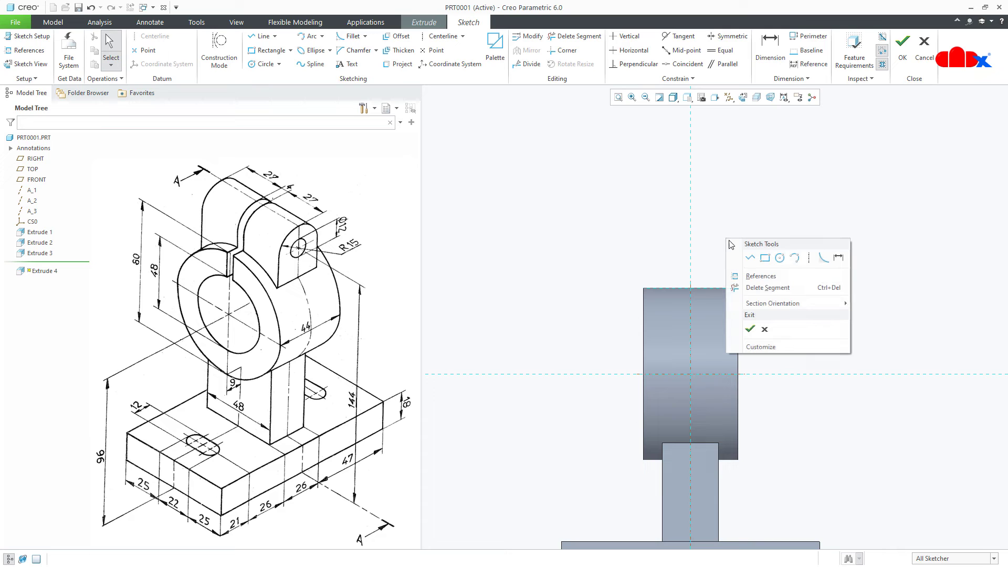
pyautogui.click(778, 266)
pyautogui.click(690, 176)
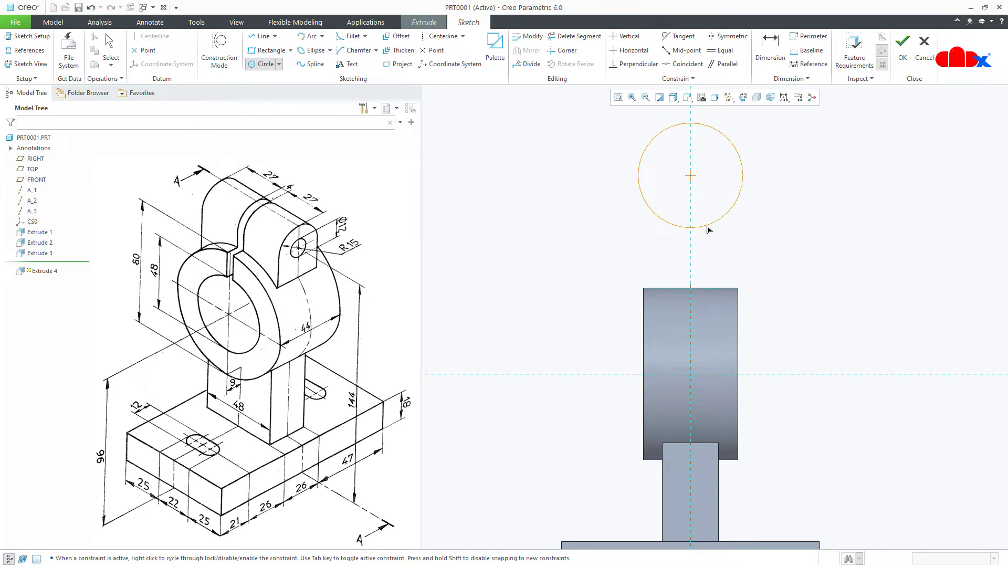
pyautogui.click(700, 214)
pyautogui.middleClick(747, 231)
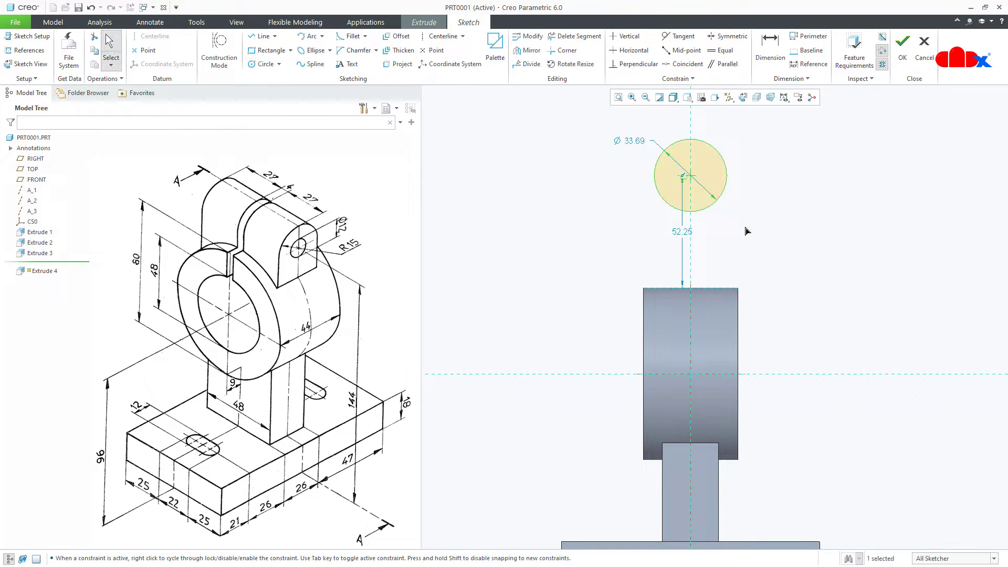
# Step: Add two tangent side lines and a bottom line, then trim away the circle's lower arc
pyautogui.rightClick(747, 231)
pyautogui.click(772, 256)
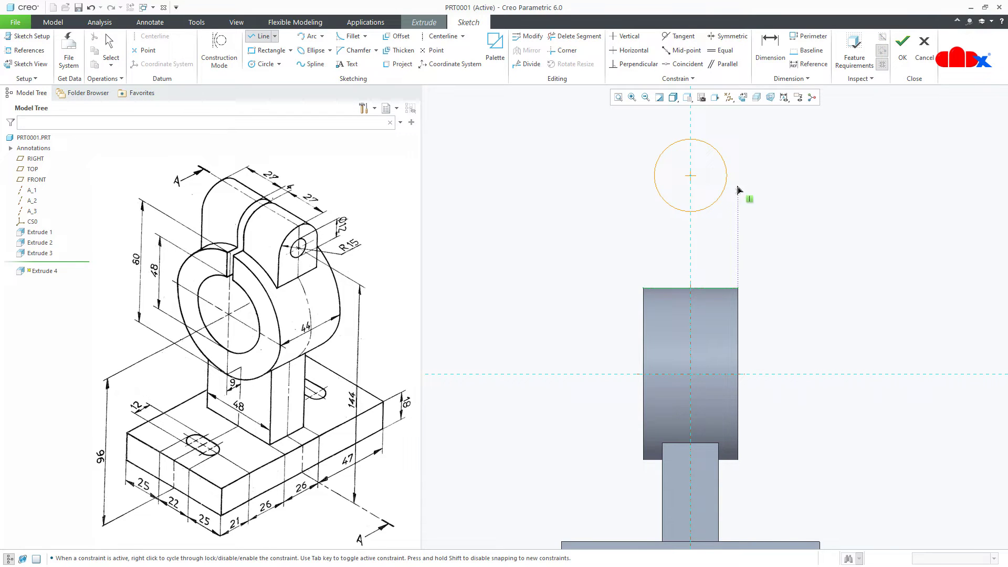
pyautogui.click(728, 176)
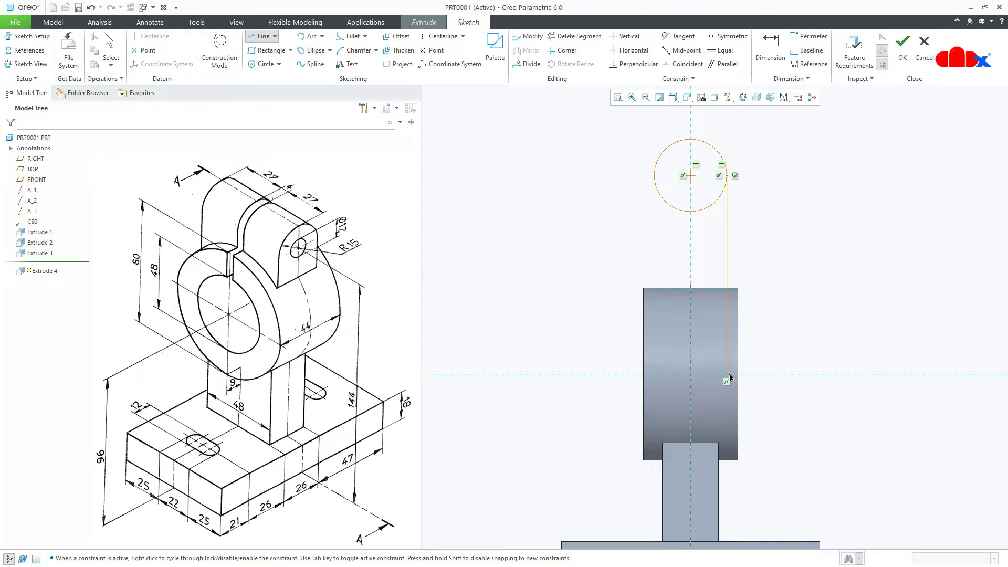
pyautogui.click(729, 375)
pyautogui.middleClick(729, 375)
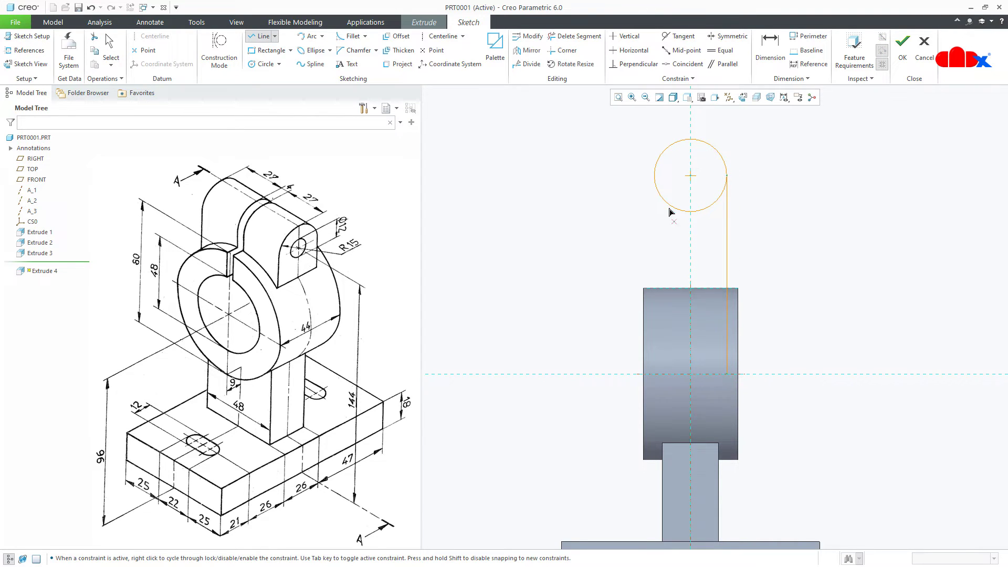
pyautogui.click(654, 175)
pyautogui.click(654, 374)
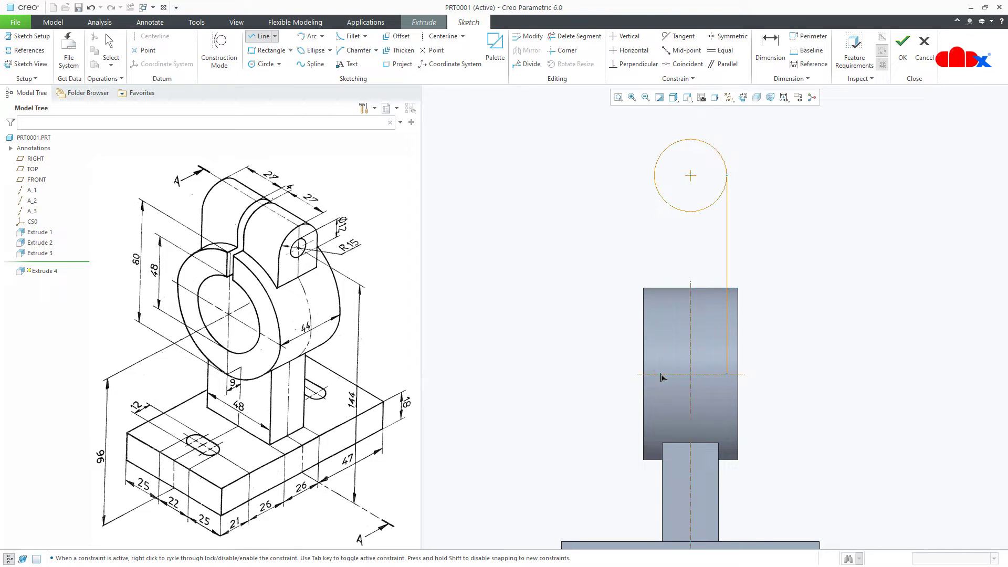
pyautogui.click(726, 374)
pyautogui.middleClick(732, 394)
pyautogui.middleClick(730, 391)
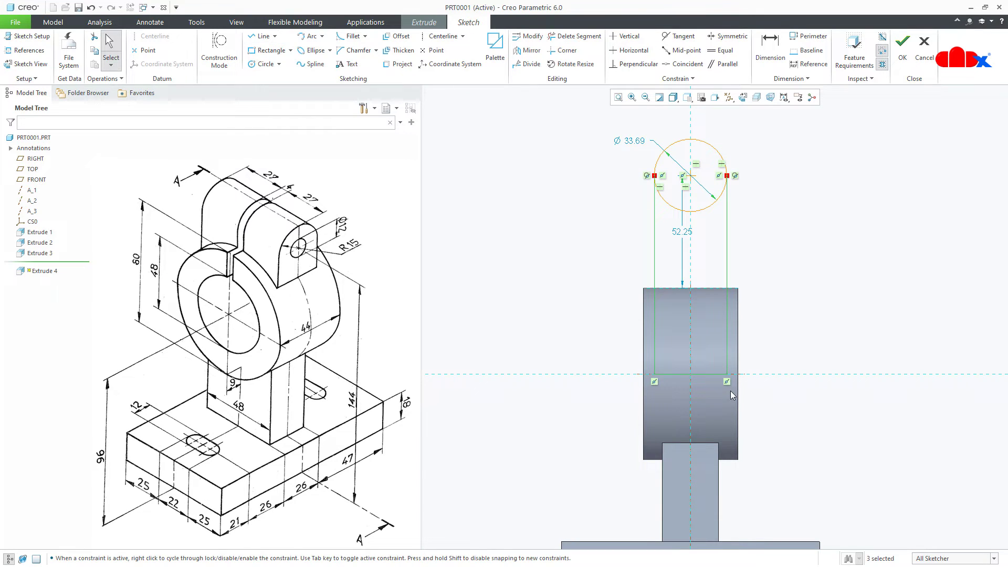
pyautogui.click(590, 38)
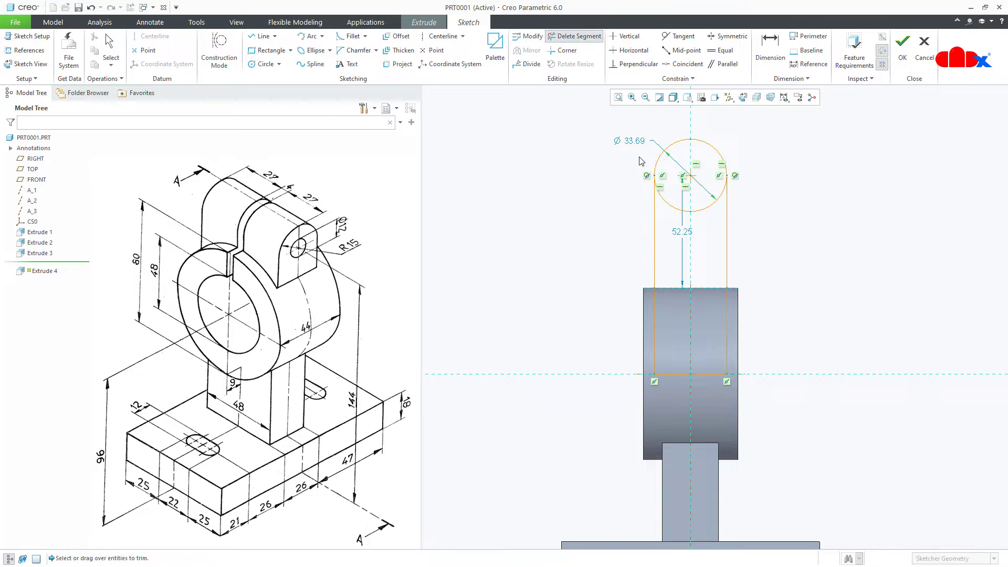
pyautogui.moveTo(668, 195)
pyautogui.mouseDown()
pyautogui.moveTo(689, 232)
pyautogui.moveTo(707, 202)
pyautogui.mouseUp()
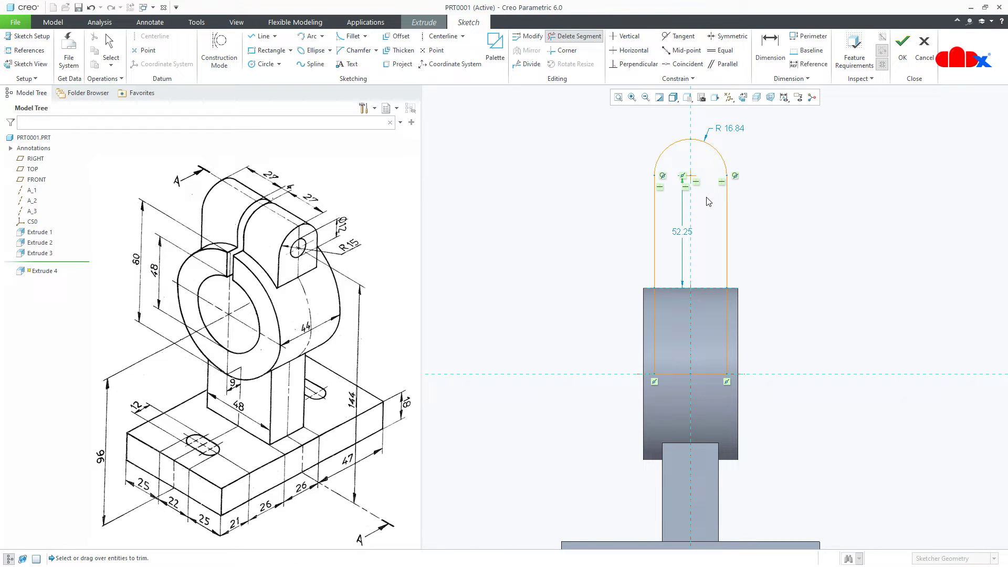
pyautogui.middleClick(708, 201)
# Step: Dimension the arc centre 144 above the base bottom with radius 15, and finish the sketch
pyautogui.rightClick(708, 201)
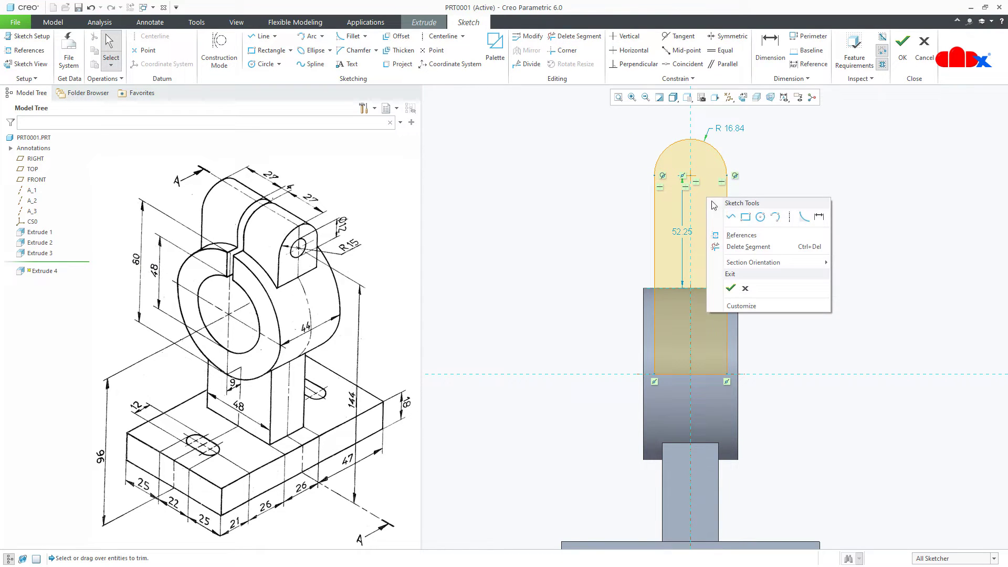
pyautogui.click(821, 218)
pyautogui.scroll(3, 692, 181)
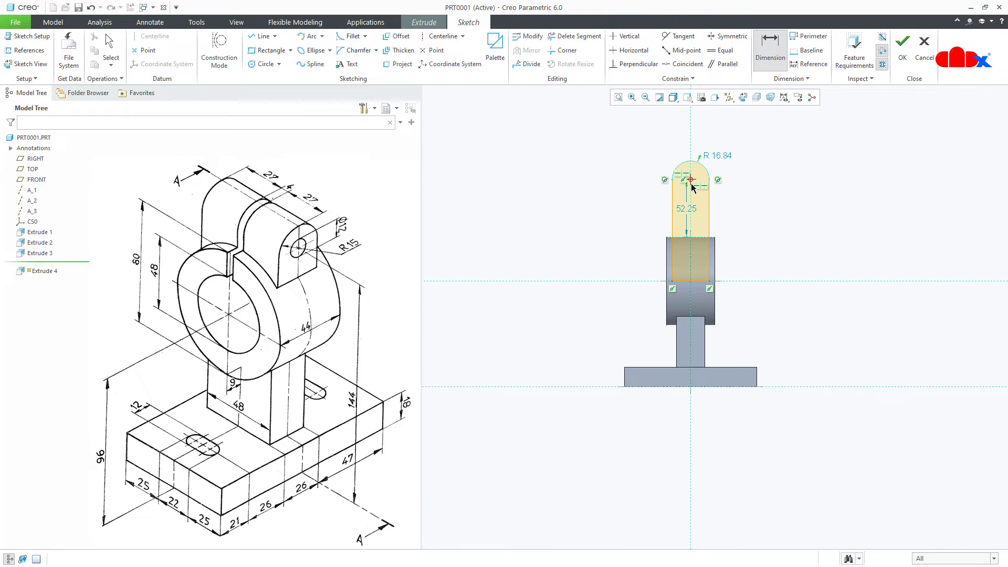
pyautogui.middleClick(785, 355)
pyautogui.write('144')
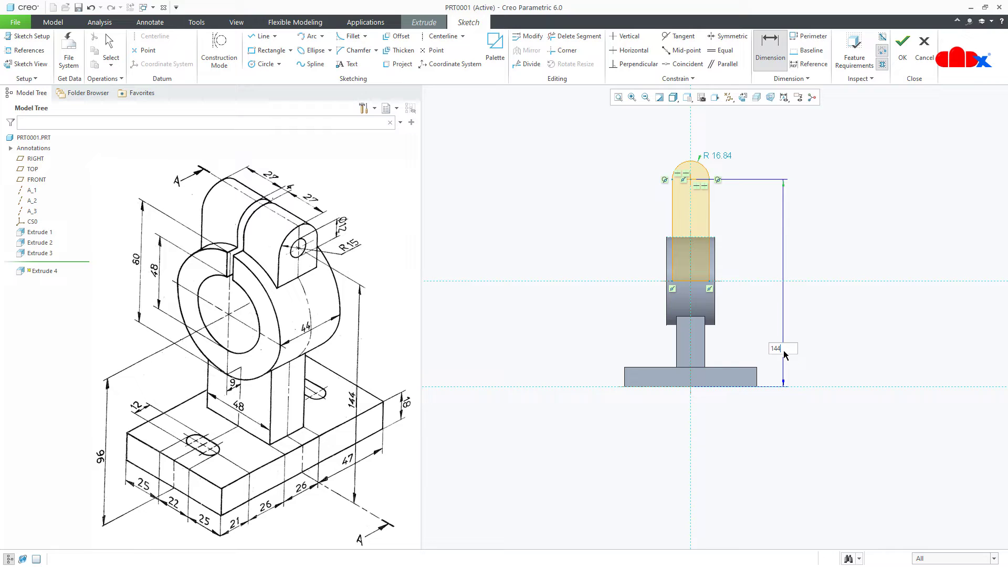
pyautogui.press('Return')
pyautogui.scroll(-4, 716, 202)
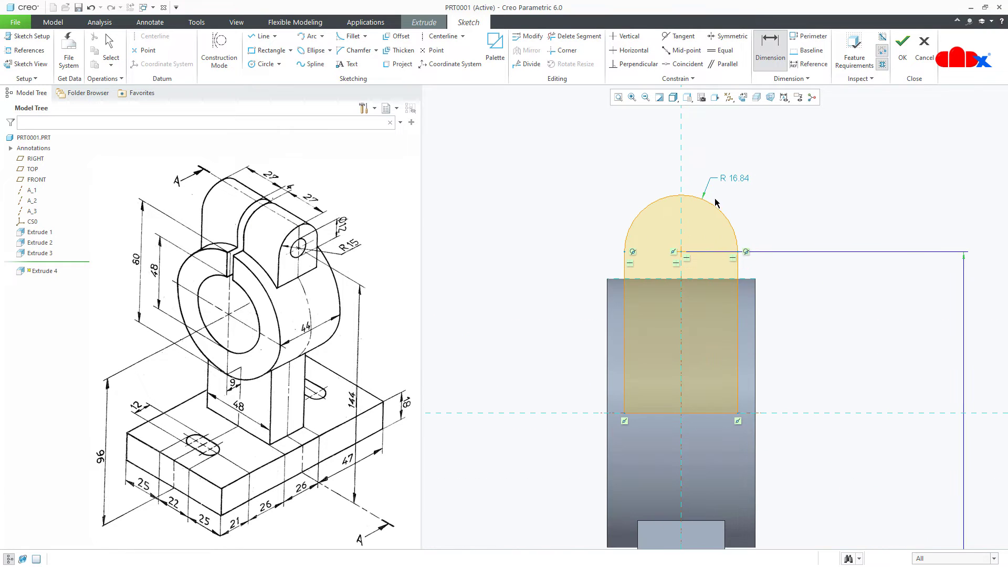
pyautogui.doubleClick(737, 180)
pyautogui.write('15')
pyautogui.press('Return')
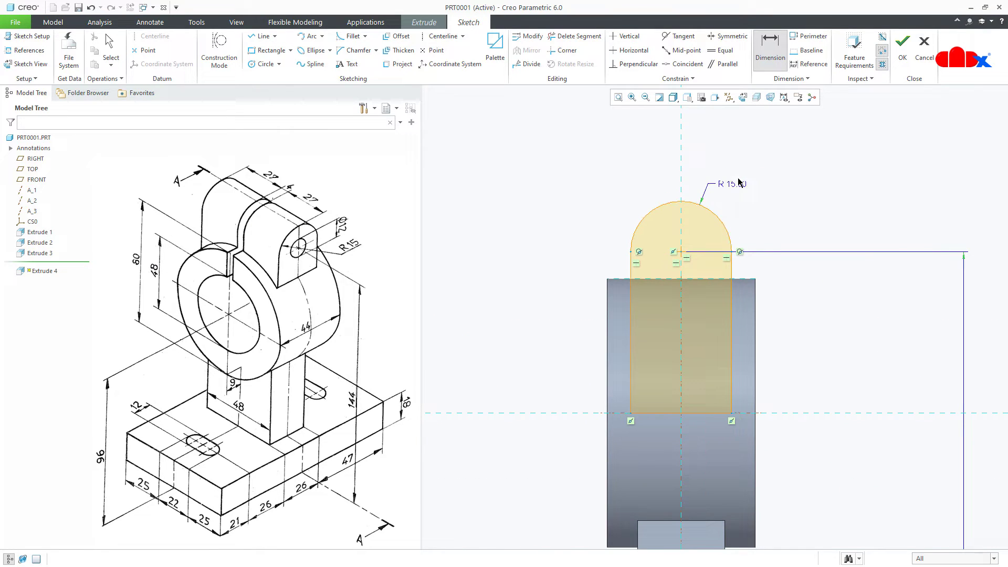
pyautogui.rightClick(739, 181)
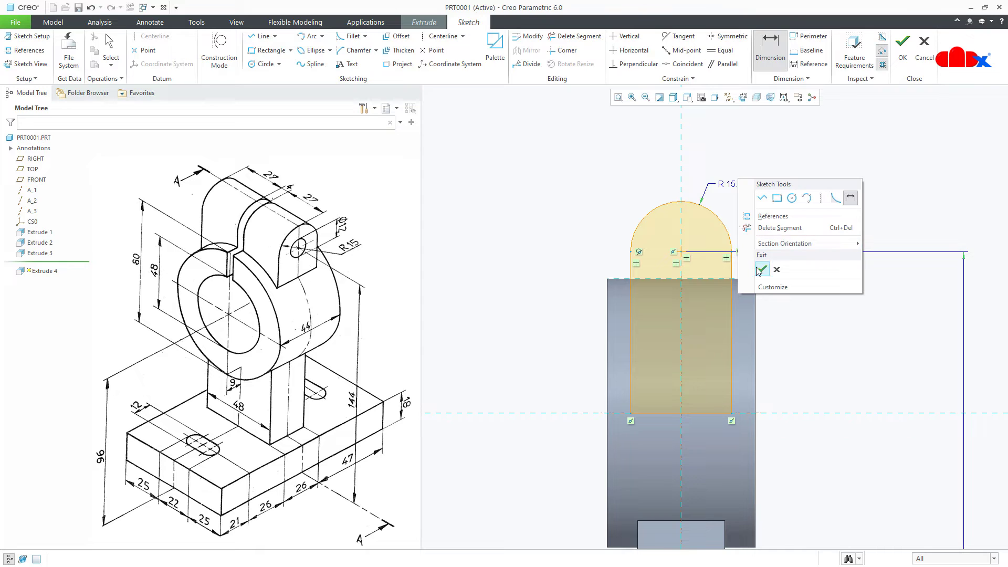
pyautogui.click(756, 267)
# Step: Enter 58 as the lug's extrusion depth on the 3D preview
pyautogui.scroll(3, 756, 271)
pyautogui.moveTo(783, 276); pyautogui.dragTo(742, 306, button='middle')
pyautogui.doubleClick(699, 371)
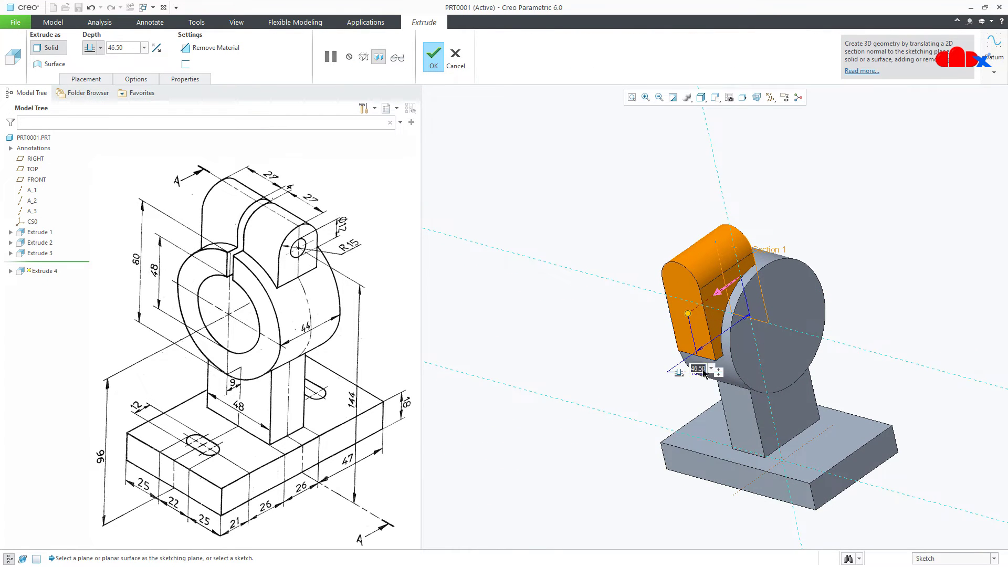
pyautogui.write('58')
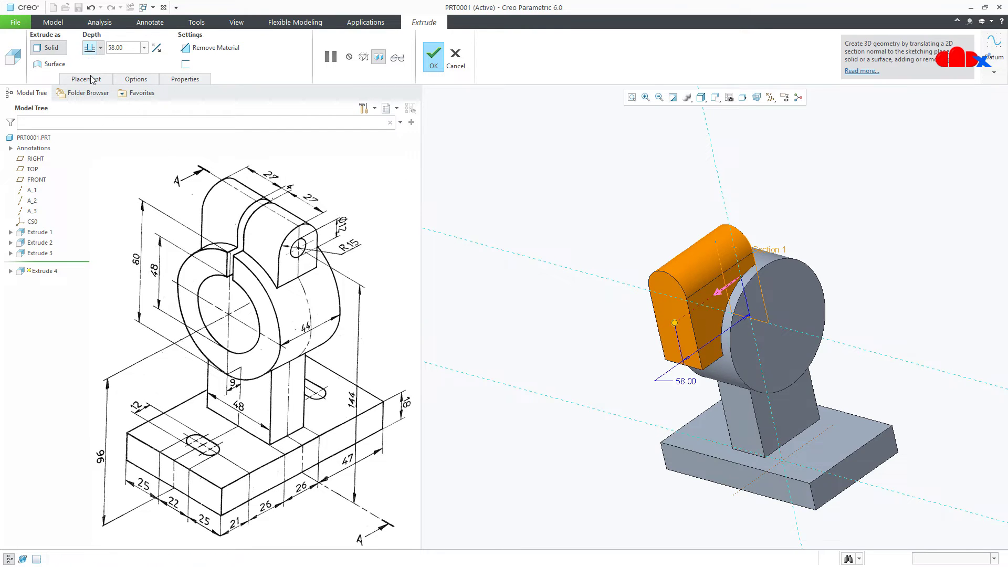
# Step: Complete the 58-deep lug extrusion and turn off datum axis display
pyautogui.click(433, 62)
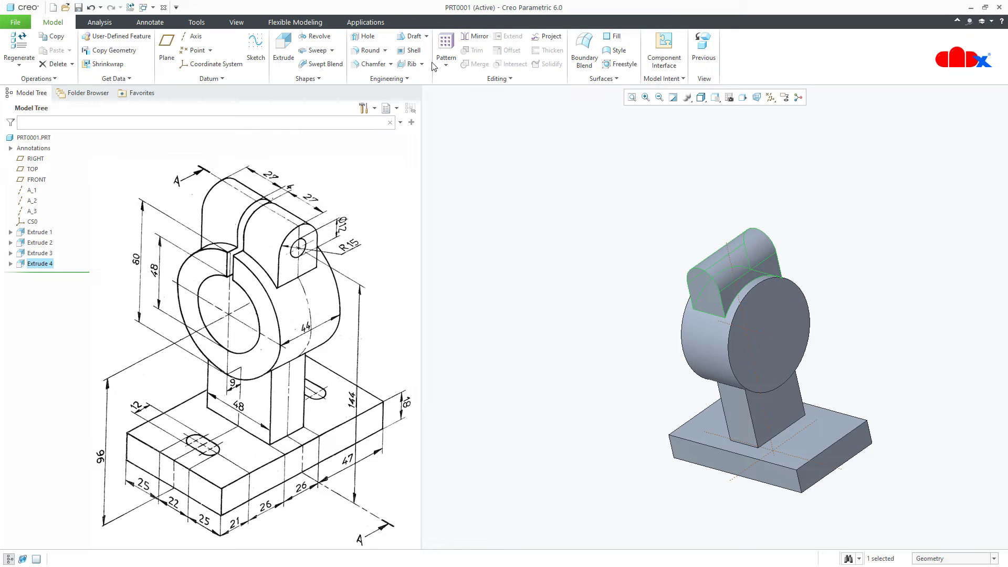
pyautogui.hotkey('ctrl', 'd')
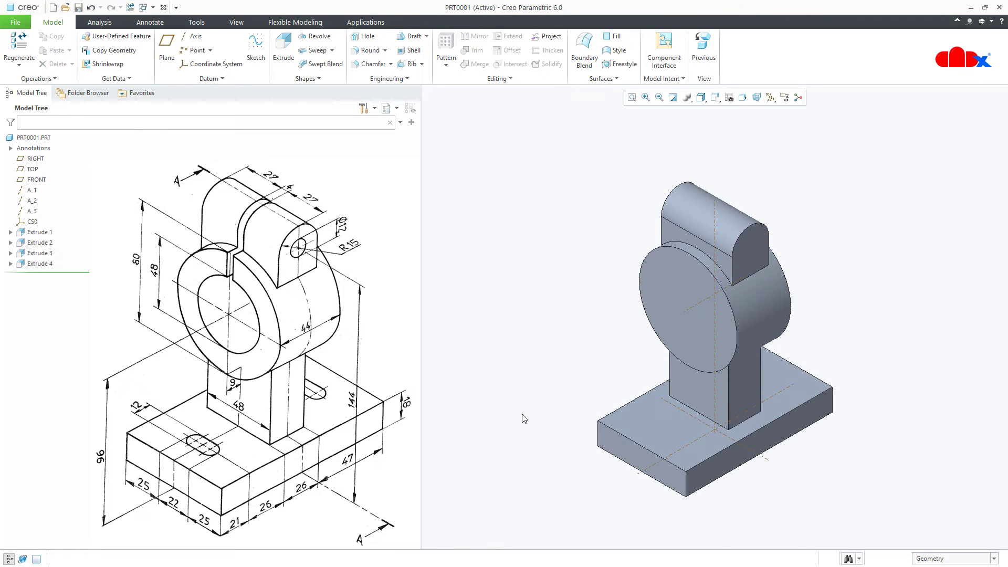
pyautogui.click(770, 97)
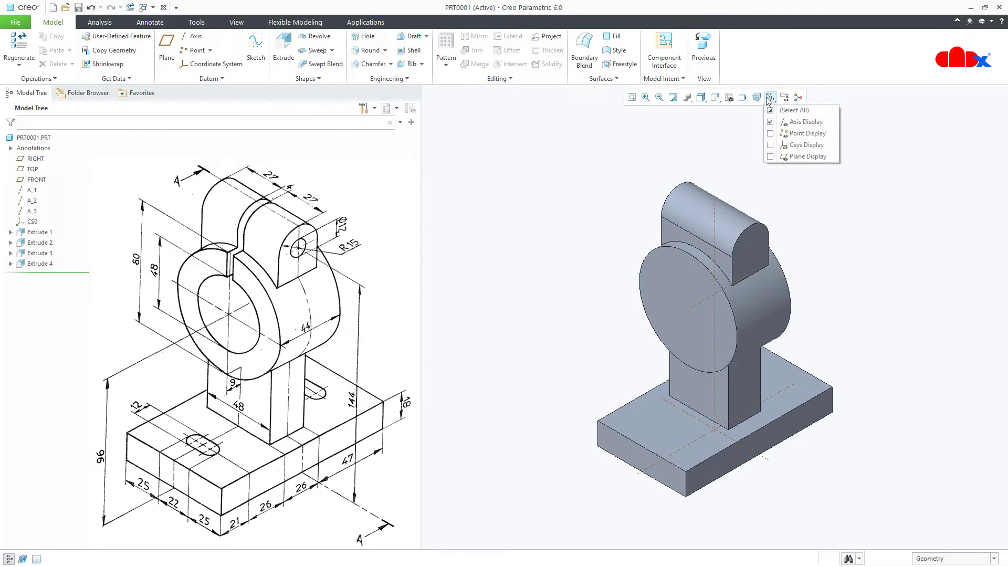
pyautogui.click(770, 122)
pyautogui.click(792, 481)
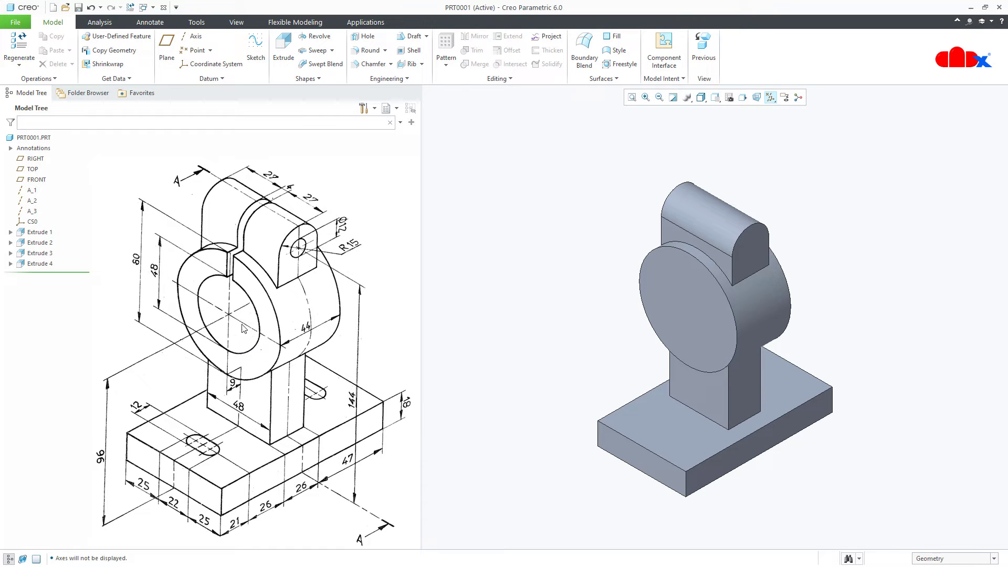
# Step: Start Extrude 5 on the boss's front face, referencing the boss edge and lug top edge
pyautogui.click(283, 48)
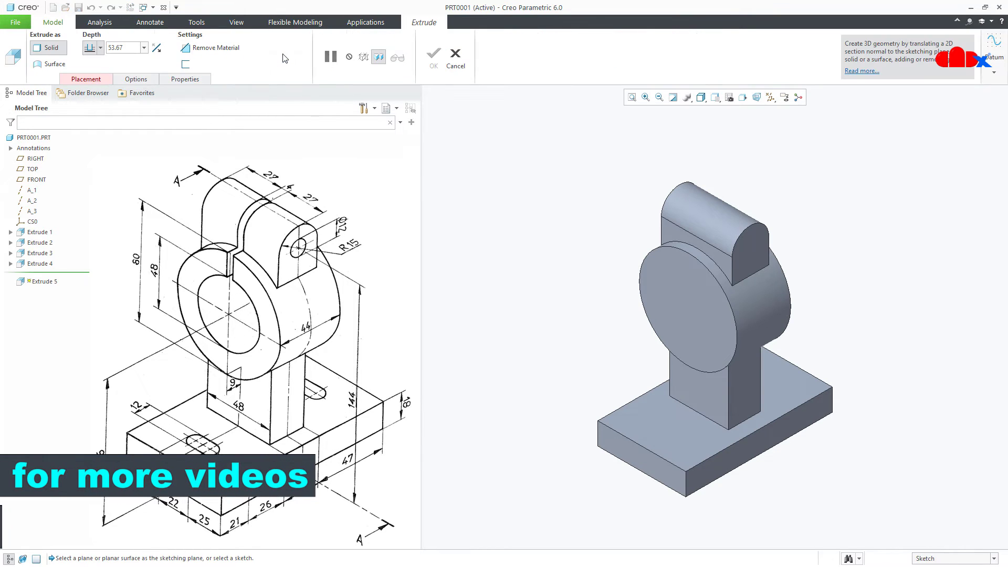
pyautogui.click(675, 313)
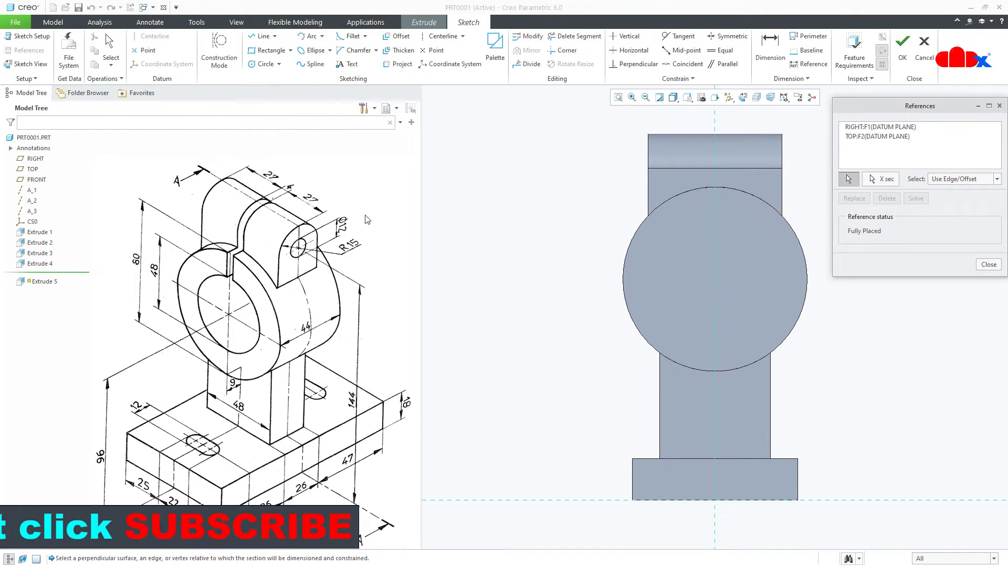
pyautogui.click(630, 317)
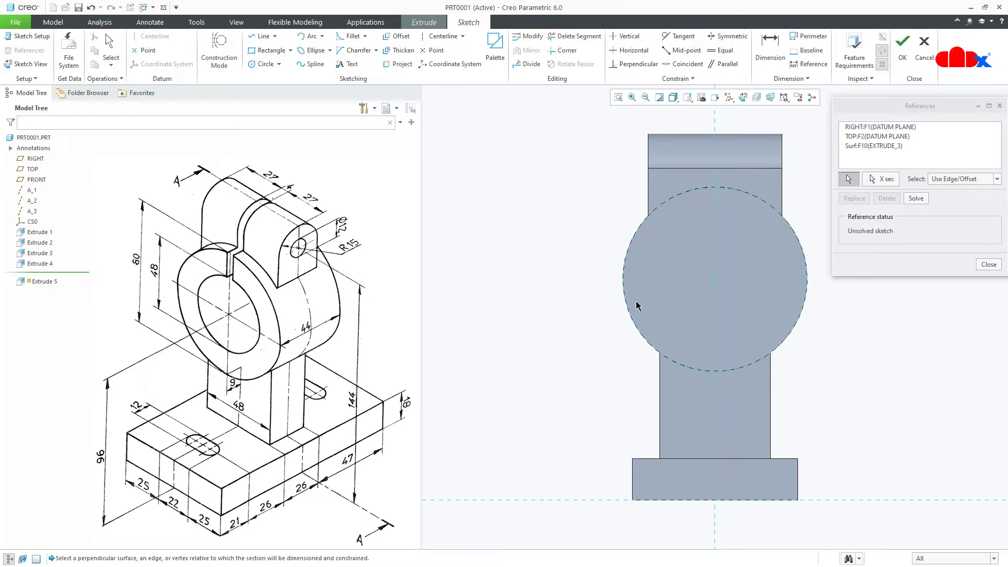
pyautogui.click(687, 135)
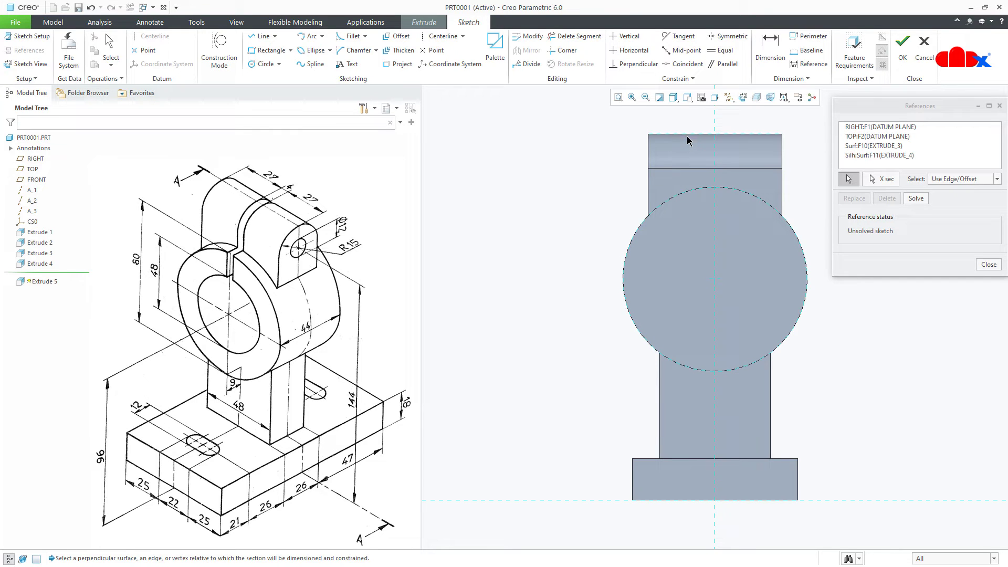
pyautogui.middleClick(679, 268)
# Step: Begin a vertical centerline through the sketch's vertical axis
pyautogui.rightClick(679, 265)
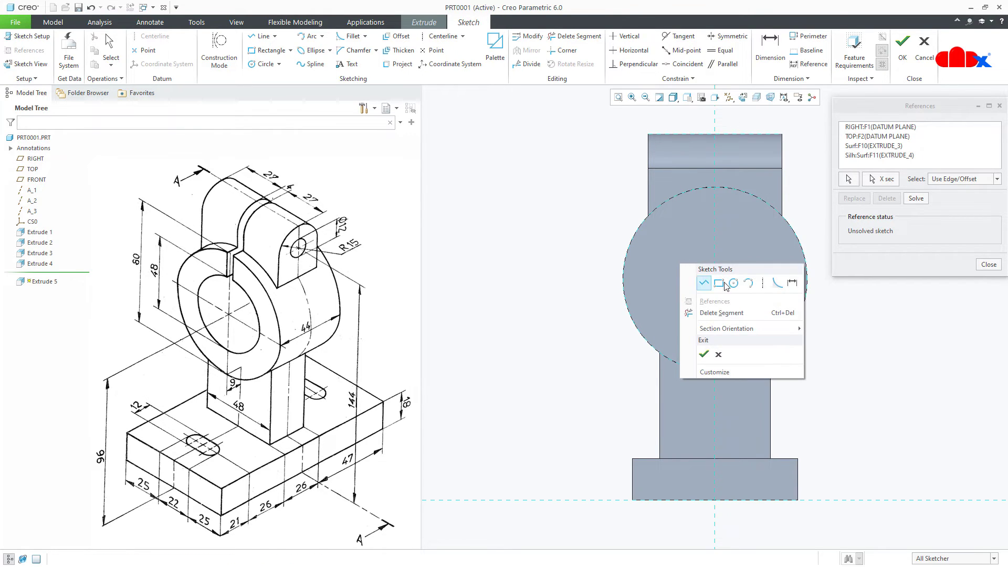
pyautogui.click(758, 285)
pyautogui.click(715, 232)
# Step: Complete the vertical centerline and draw the Ø51.60 bore circle centred on the origin
pyautogui.click(715, 270)
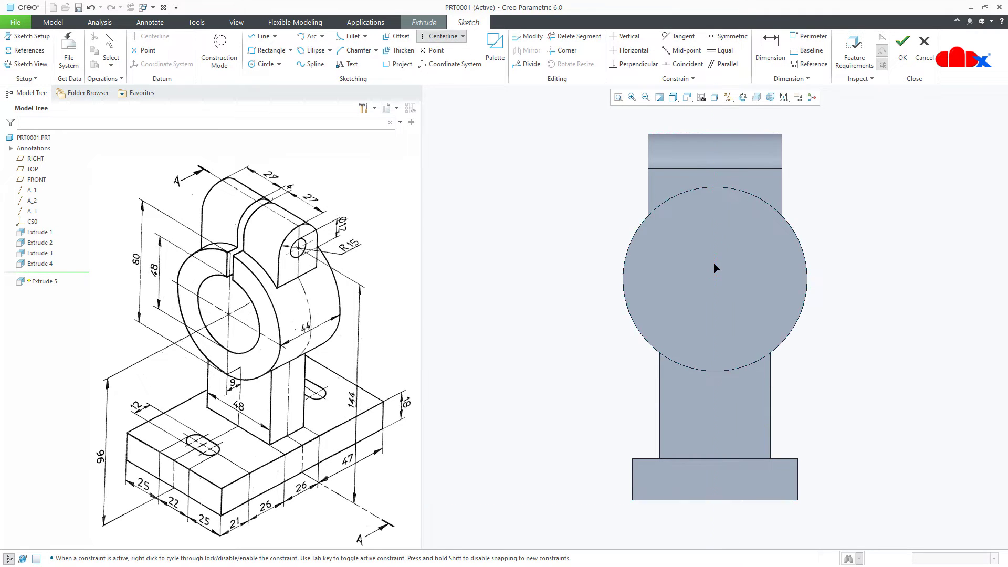
pyautogui.middleClick(757, 271)
pyautogui.rightClick(755, 267)
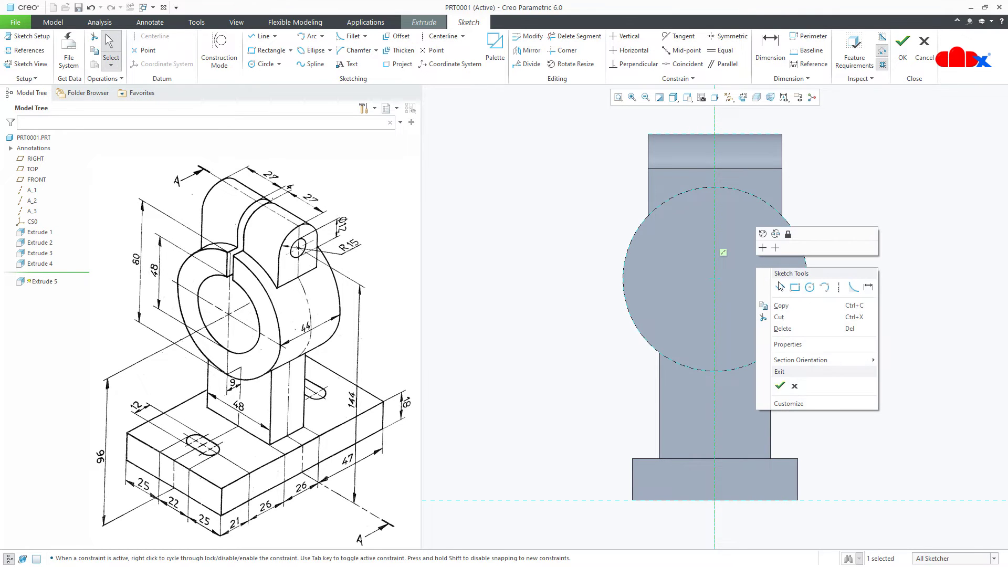
pyautogui.click(813, 293)
pyautogui.click(715, 278)
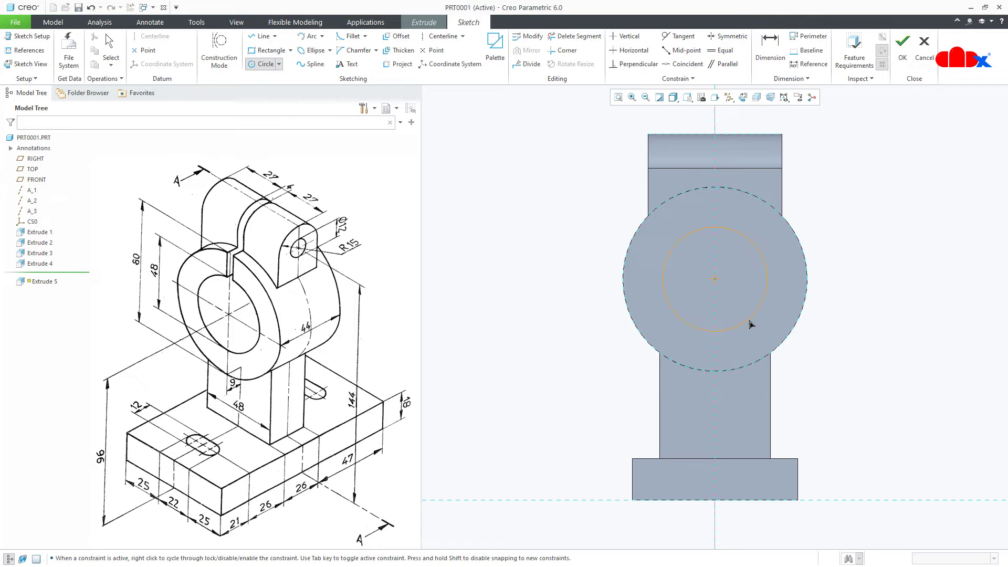
pyautogui.click(753, 329)
pyautogui.middleClick(734, 270)
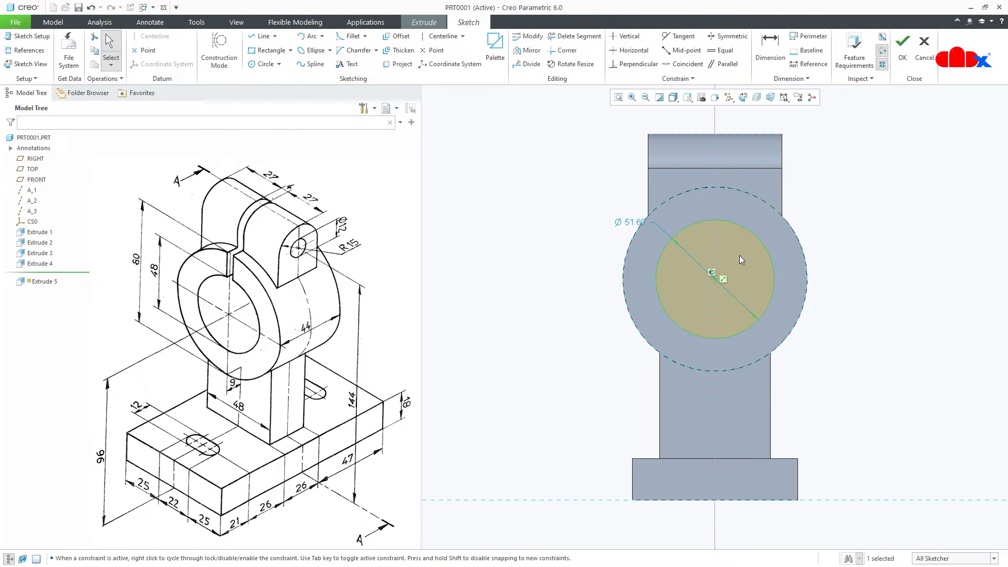
# Step: Draw two vertical lines from the circle up to the lug top, joined along the top edge
pyautogui.rightClick(739, 255)
pyautogui.click(760, 278)
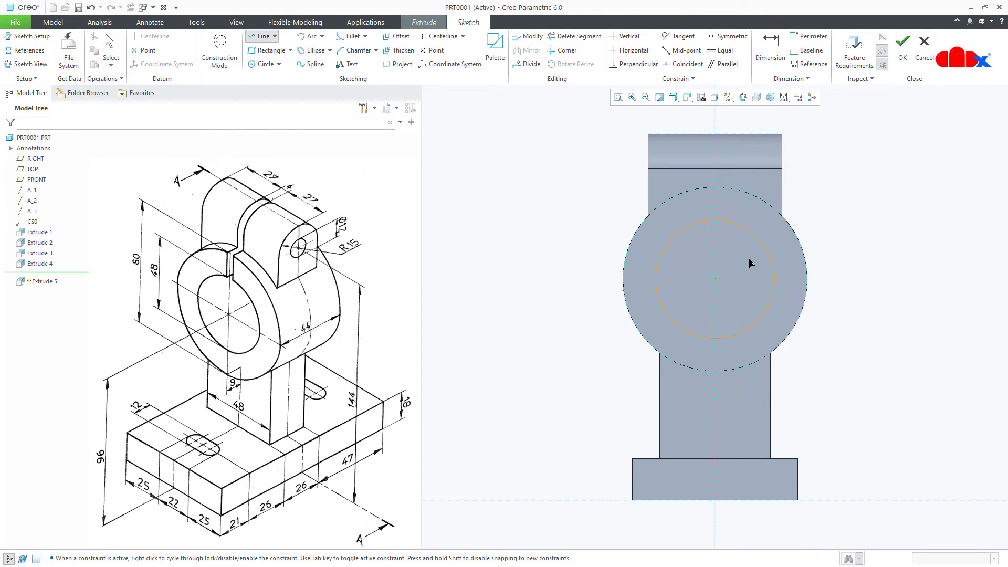
pyautogui.click(698, 222)
pyautogui.click(708, 140)
pyautogui.click(736, 141)
pyautogui.click(735, 225)
pyautogui.middleClick(733, 228)
pyautogui.middleClick(733, 229)
# Step: Make the two top vertices symmetric about the vertical centerline
pyautogui.click(727, 36)
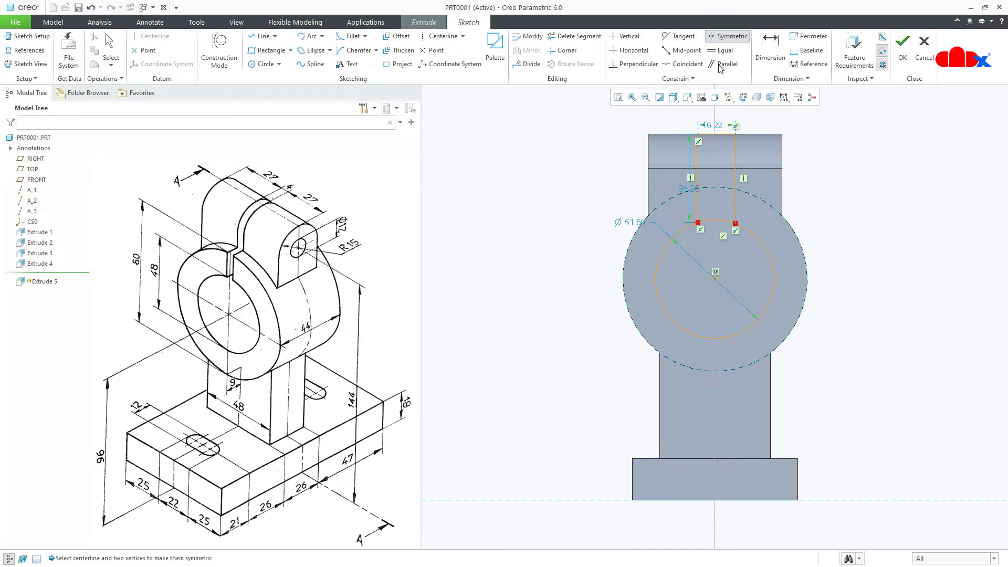
pyautogui.click(698, 135)
pyautogui.click(735, 135)
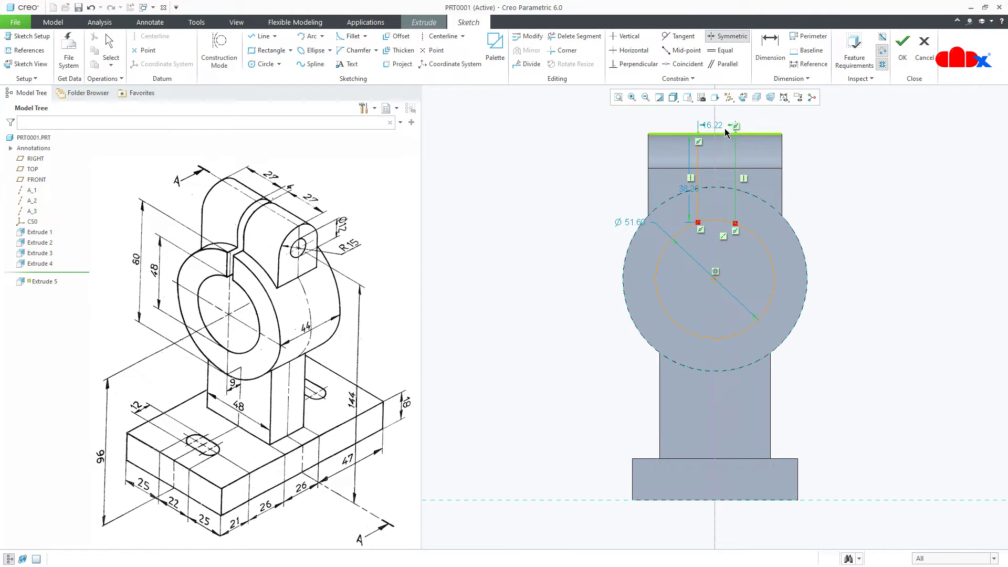
pyautogui.click(716, 131)
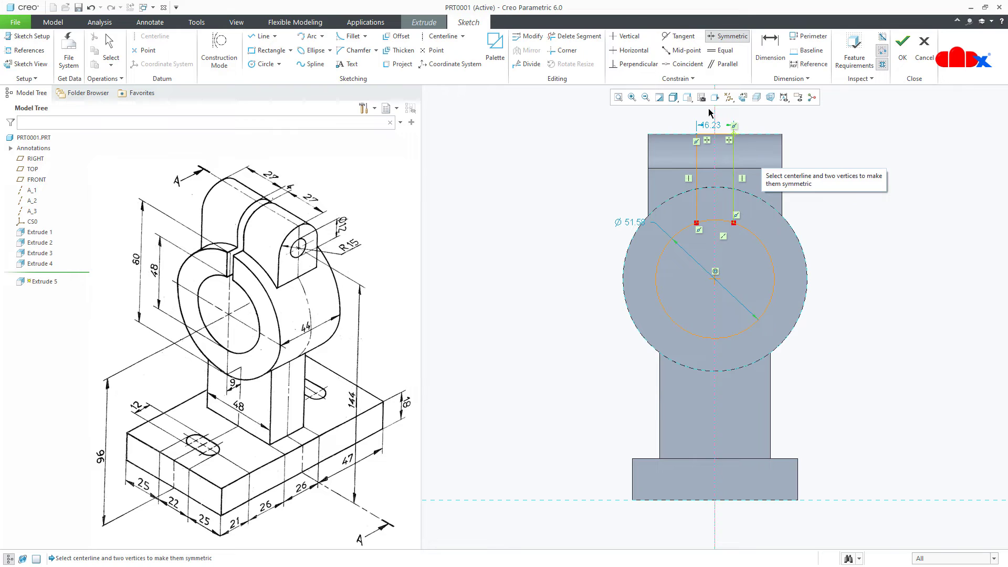
# Step: Trim the circle's top arc between the lines and set the slot width to 4
pyautogui.click(592, 39)
pyautogui.moveTo(706, 209)
pyautogui.mouseDown()
pyautogui.moveTo(708, 231)
pyautogui.moveTo(727, 212)
pyautogui.mouseUp()
pyautogui.middleClick(728, 212)
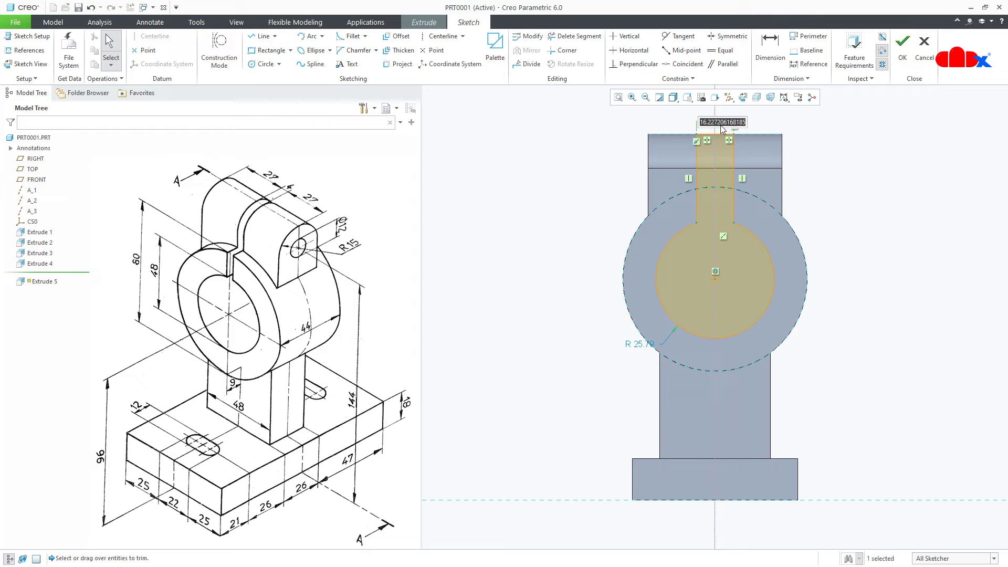
pyautogui.write('4')
pyautogui.press('Return')
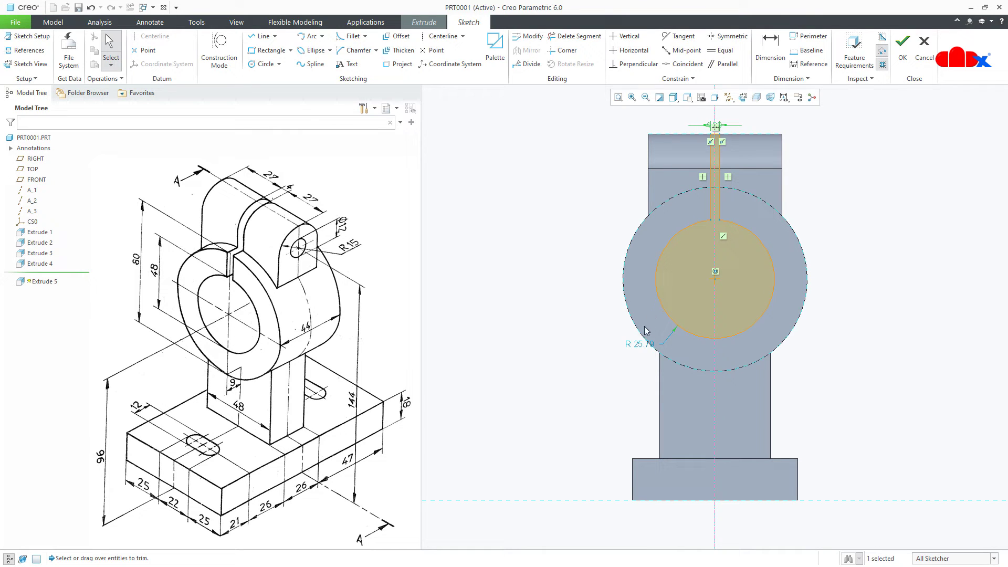
# Step: Dimension the inner bore circle to Ø48 and finish the sketch
pyautogui.rightClick(639, 351)
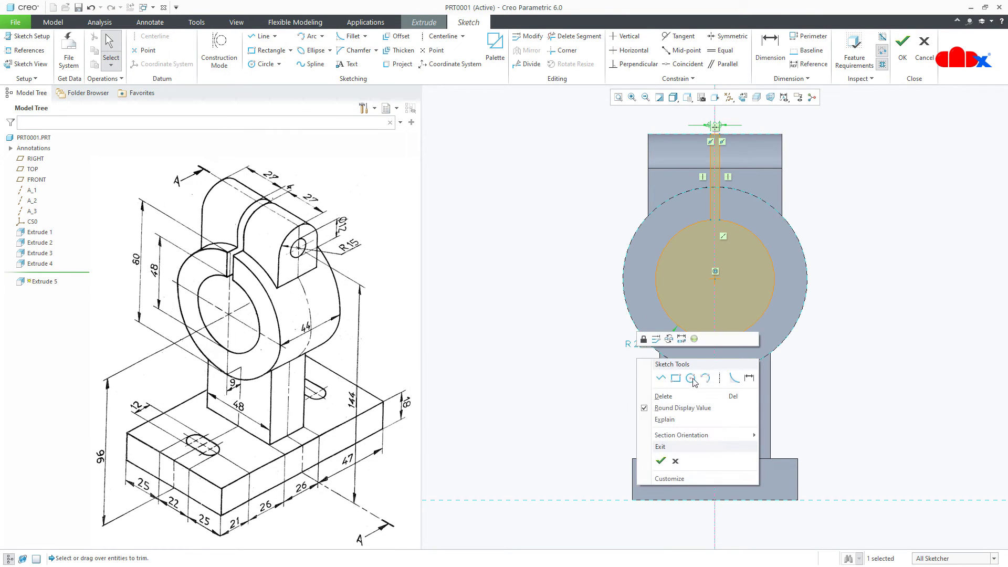
pyautogui.click(749, 378)
pyautogui.doubleClick(676, 325)
pyautogui.middleClick(613, 332)
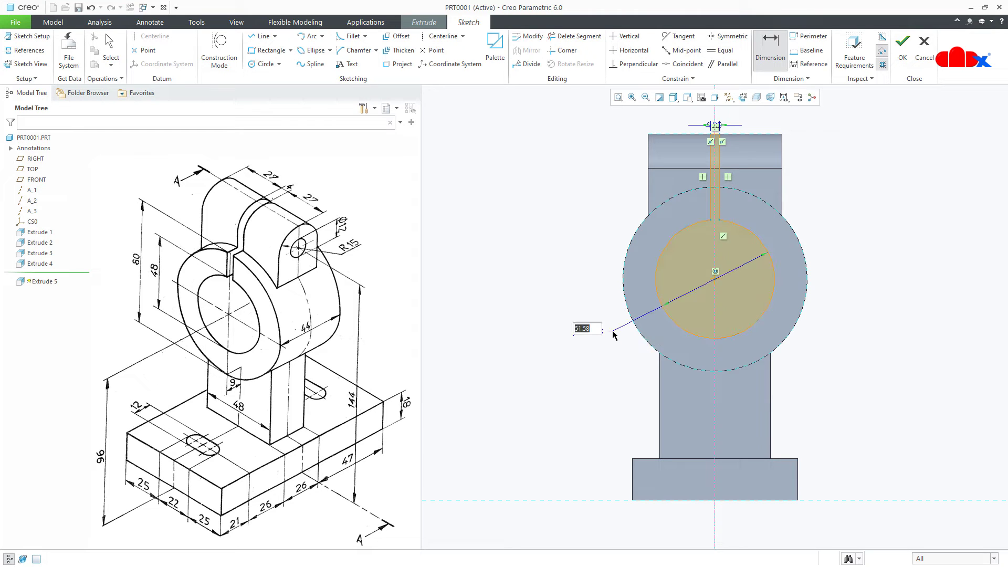
pyautogui.write('48')
pyautogui.press('Return')
pyautogui.rightClick(614, 334)
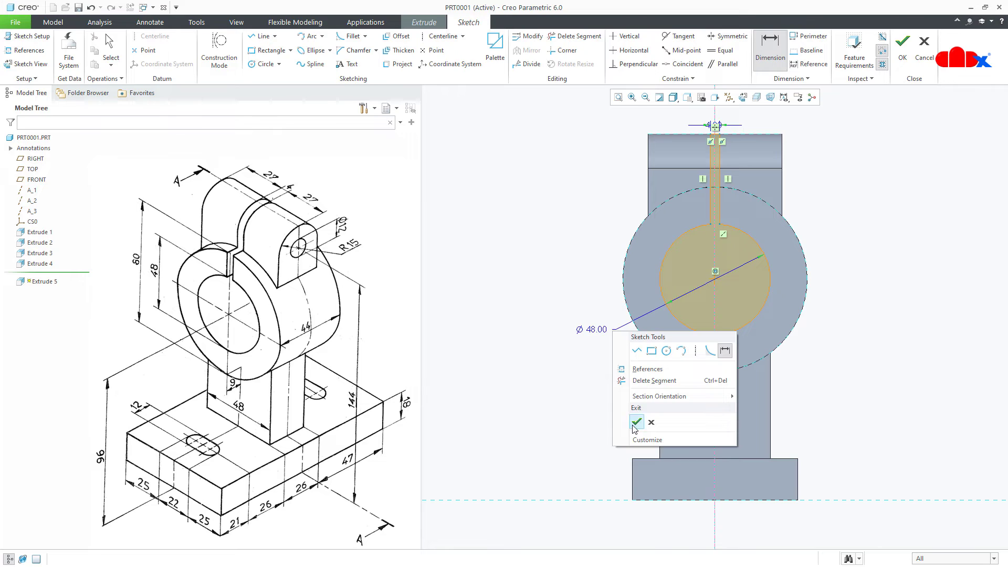
pyautogui.click(630, 420)
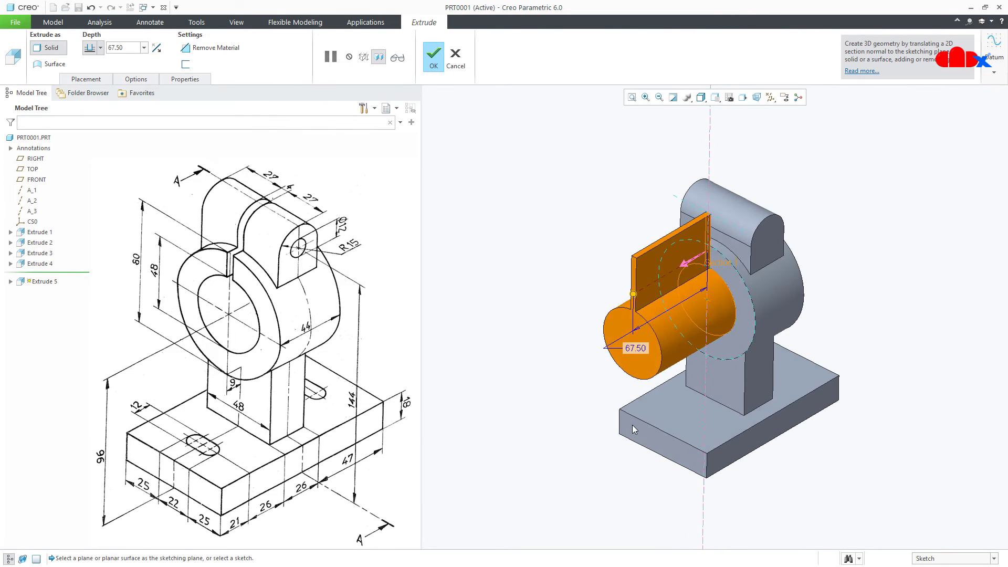
# Step: Flip Extrude 5 into the part as a Through All material-removing cut
pyautogui.click(691, 259)
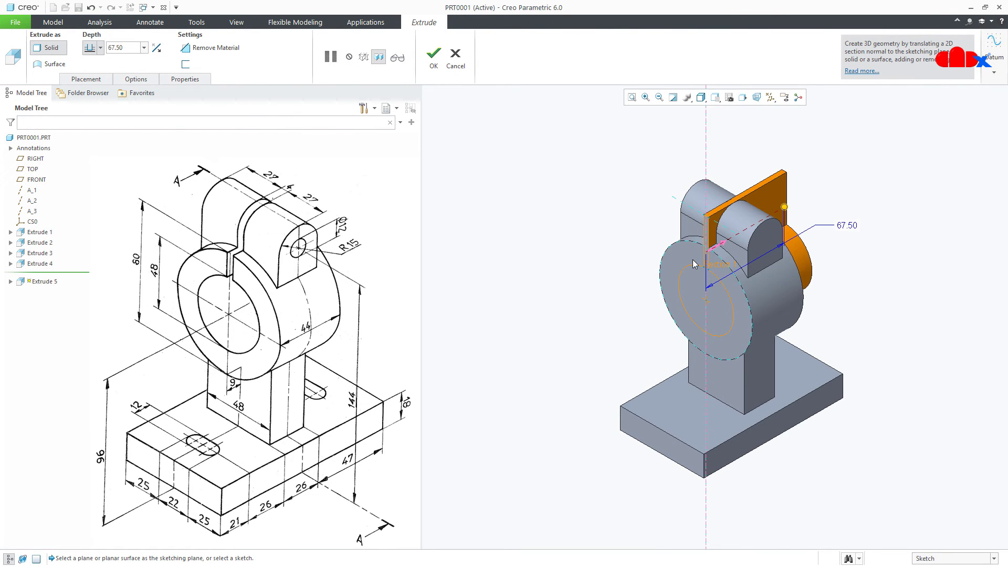
pyautogui.click(215, 47)
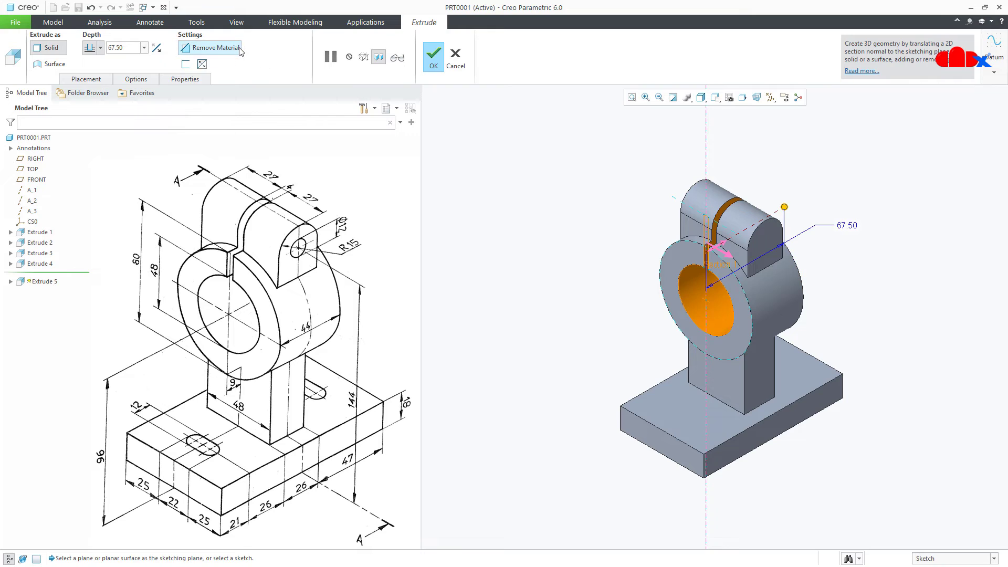
pyautogui.click(101, 48)
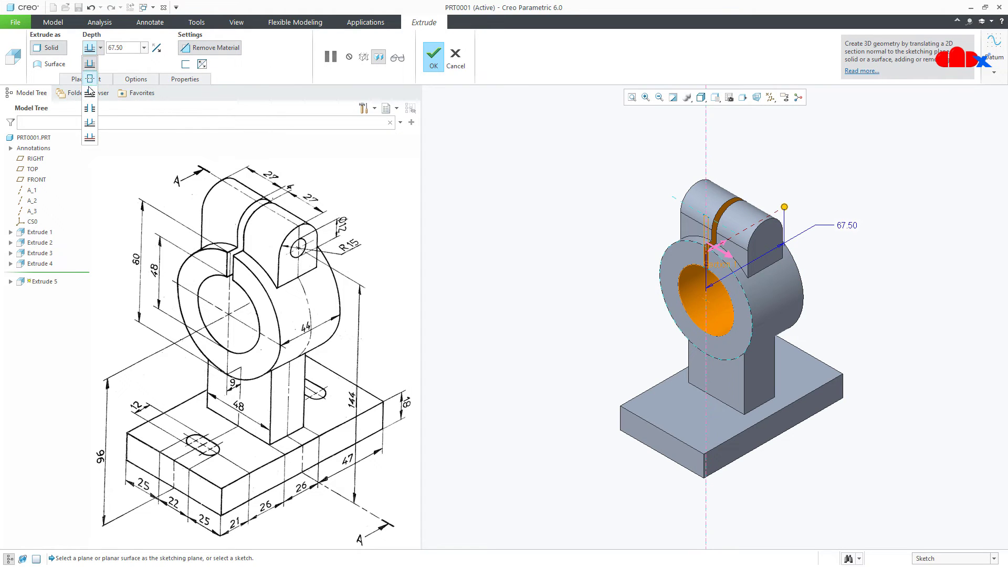
pyautogui.click(89, 105)
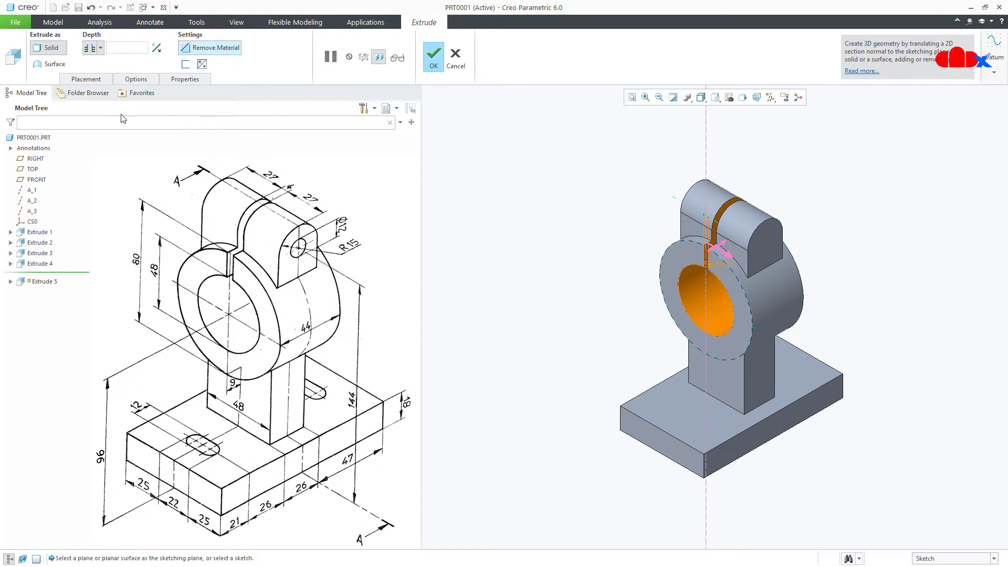
pyautogui.click(431, 58)
pyautogui.moveTo(526, 294)
pyautogui.mouseDown(button='middle')
pyautogui.moveTo(569, 275)
pyautogui.moveTo(538, 291)
pyautogui.mouseUp(button='middle')
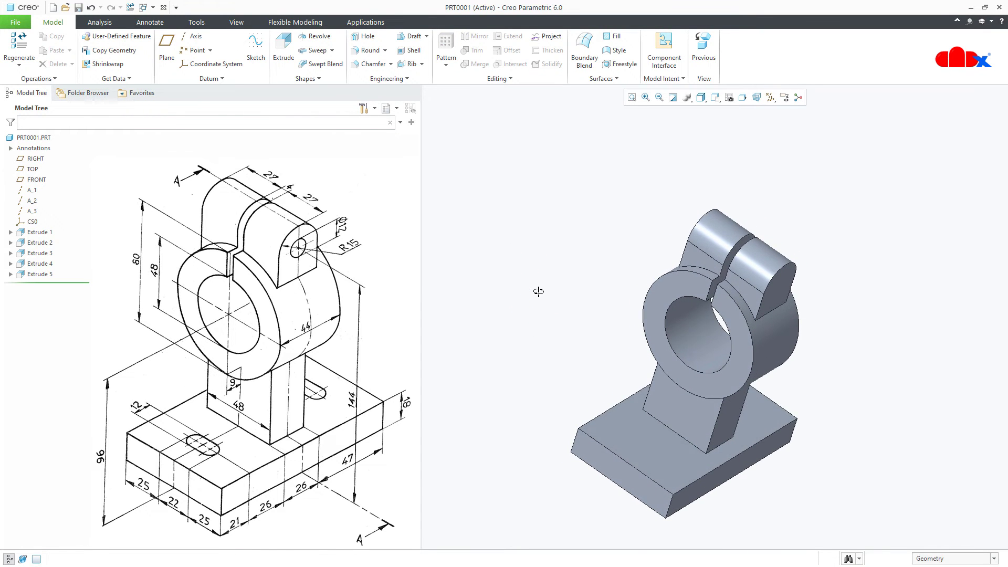
# Step: Start Extrude 6 sketched on the base plate's top face, from the default view
pyautogui.hotkey('ctrl', 'd')
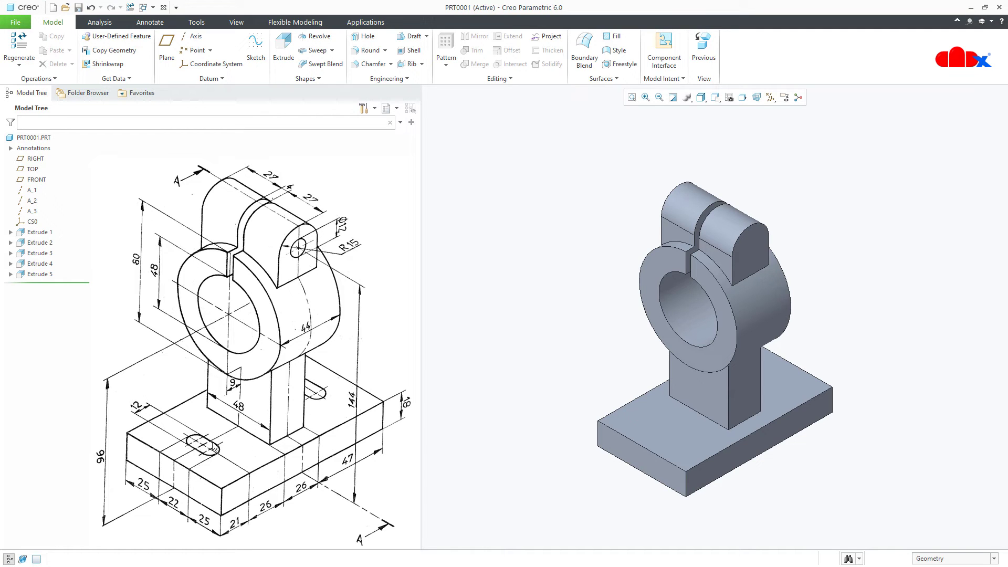
pyautogui.click(284, 50)
pyautogui.click(653, 426)
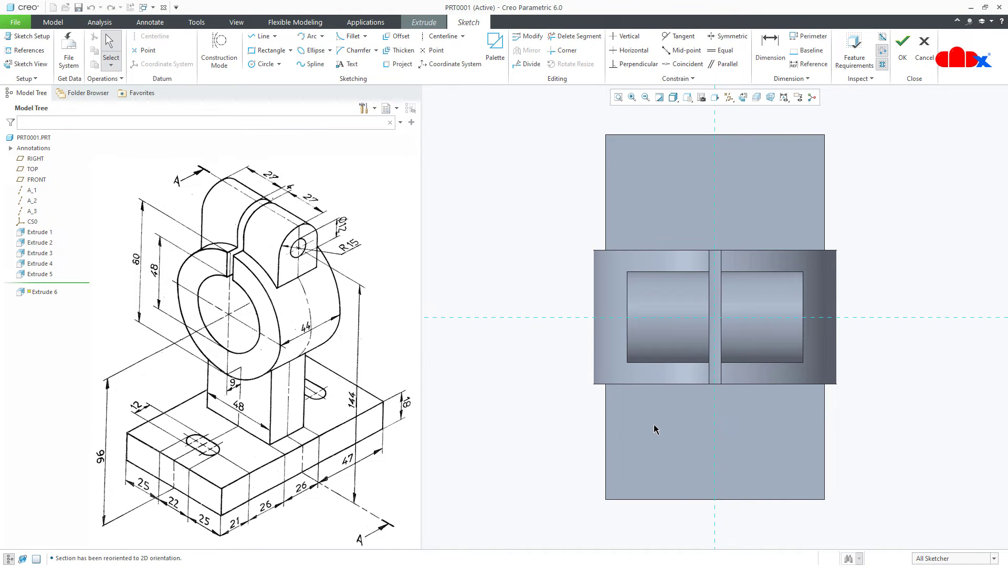
# Step: Draw a horizontal centerline dimensioned 21 from the base's bottom edge
pyautogui.rightClick(653, 424)
pyautogui.click(727, 448)
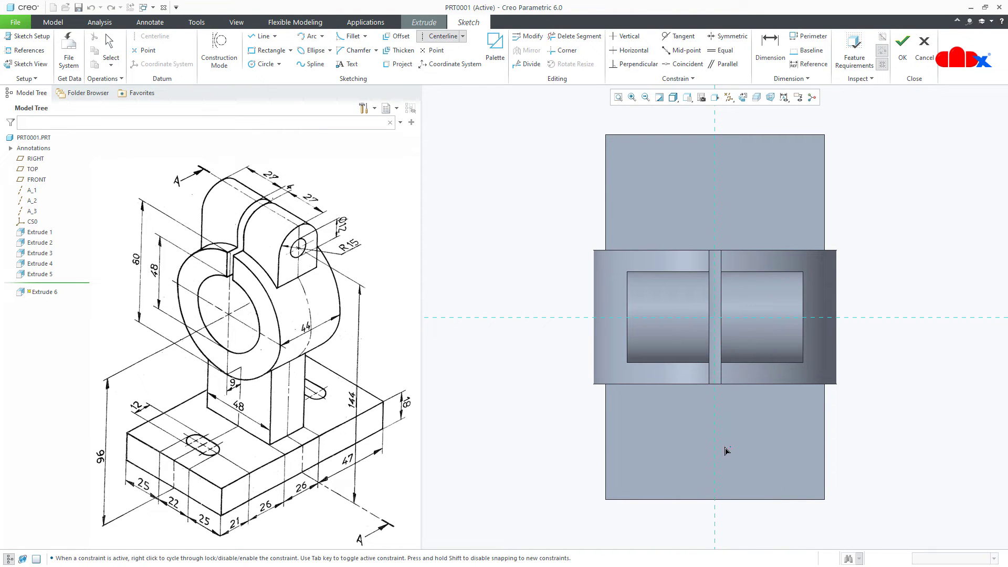
pyautogui.click(716, 449)
pyautogui.click(778, 454)
pyautogui.middleClick(779, 468)
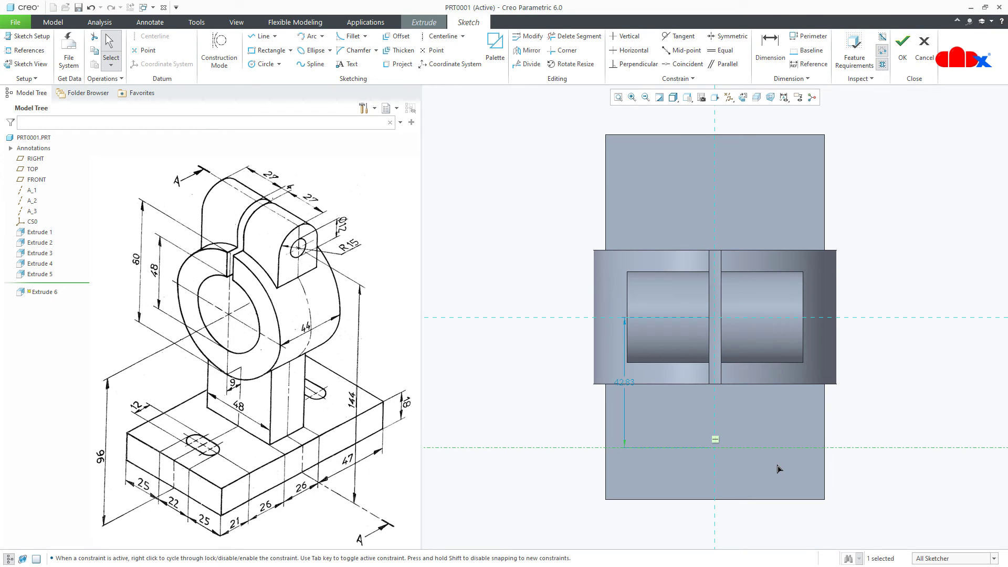
pyautogui.rightClick(777, 465)
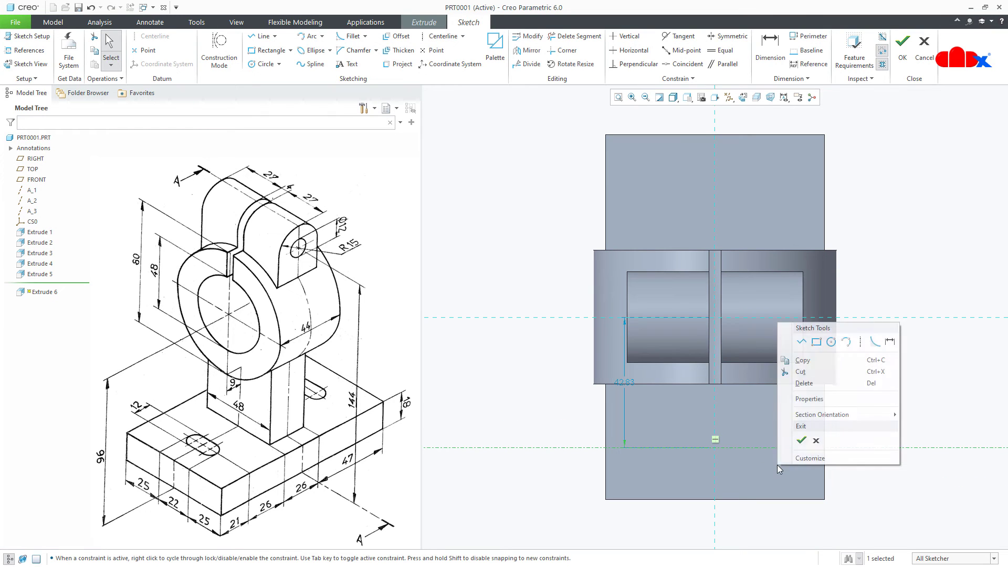
pyautogui.click(889, 339)
pyautogui.click(684, 448)
pyautogui.click(638, 499)
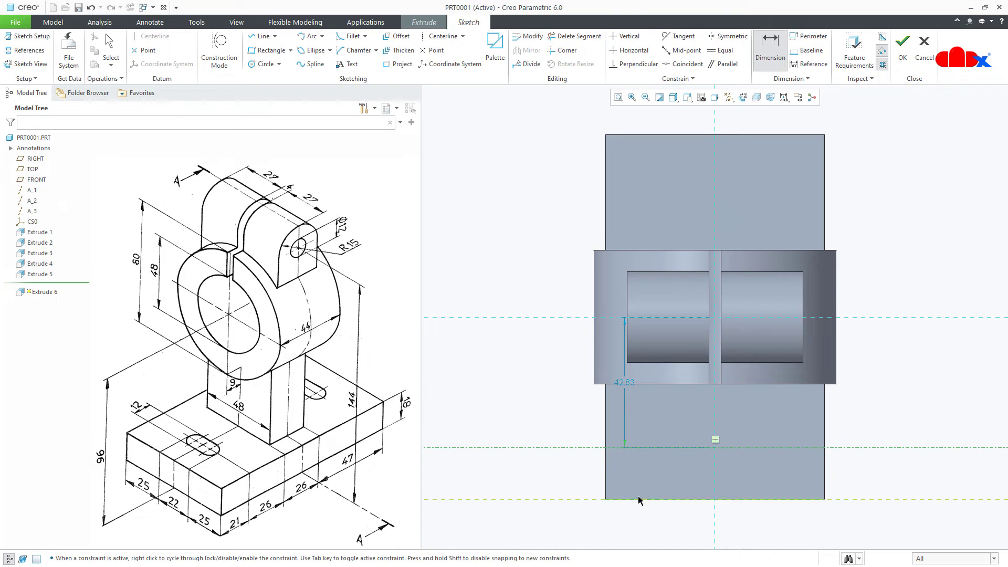
pyautogui.middleClick(586, 479)
pyautogui.write('21')
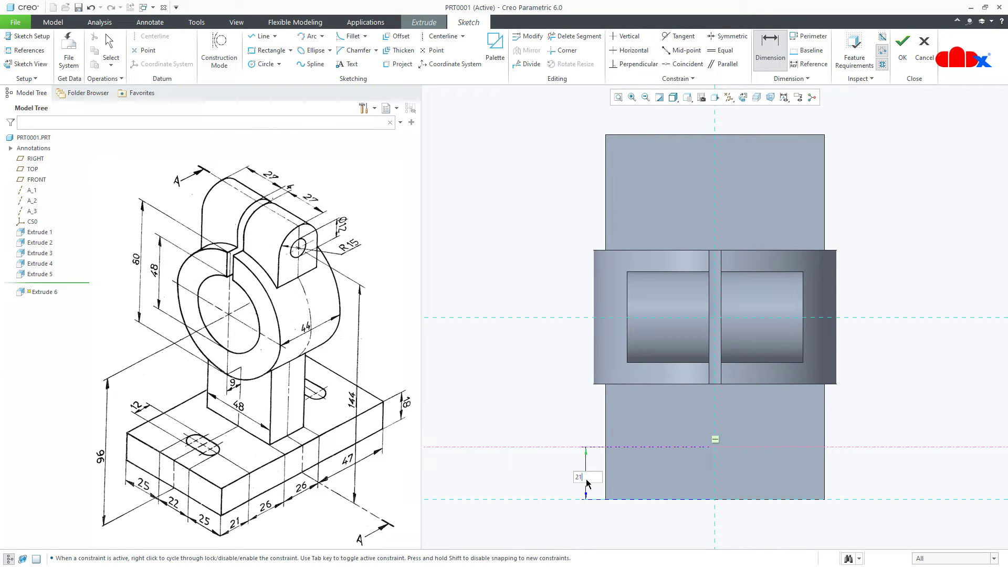
pyautogui.press('Return')
# Step: Insert a Racetrack palette shape at the sketch centre, scaled to 10
pyautogui.click(491, 74)
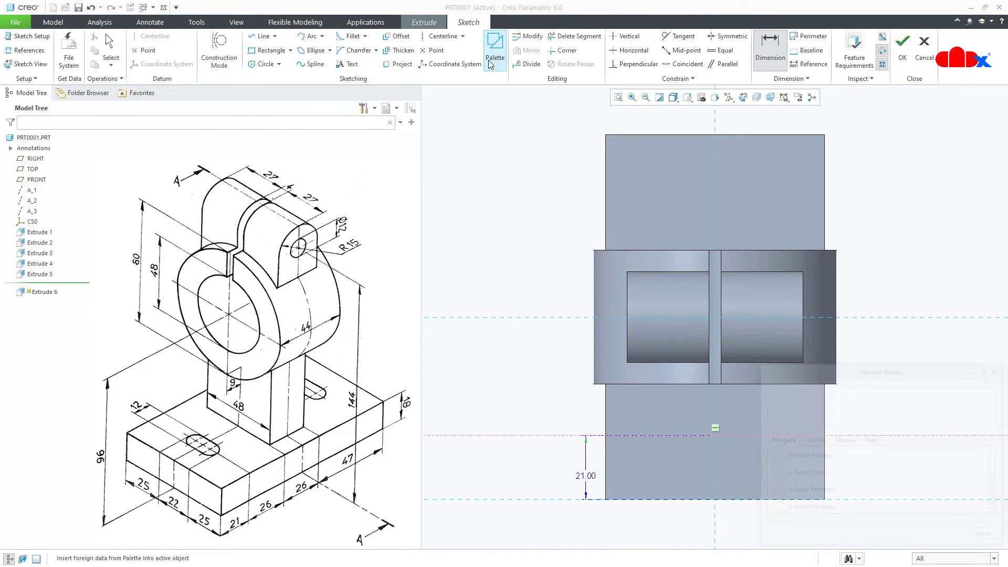
pyautogui.click(844, 439)
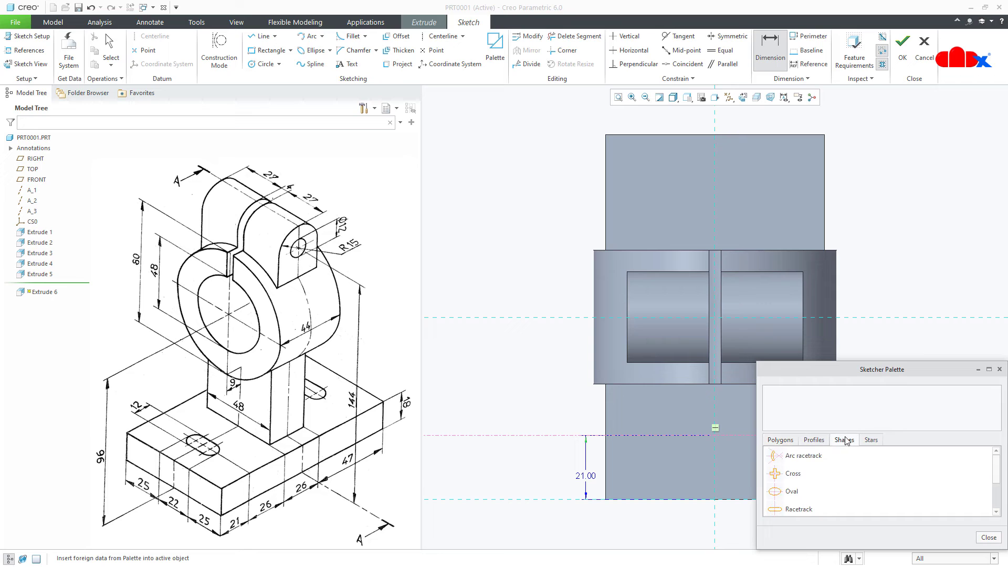
pyautogui.doubleClick(795, 508)
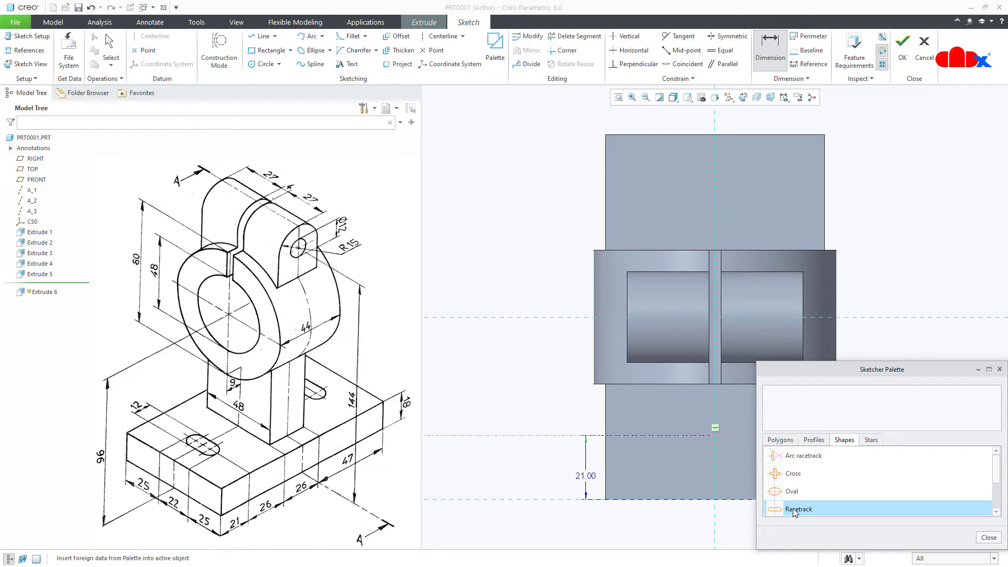
pyautogui.click(522, 476)
pyautogui.click(988, 538)
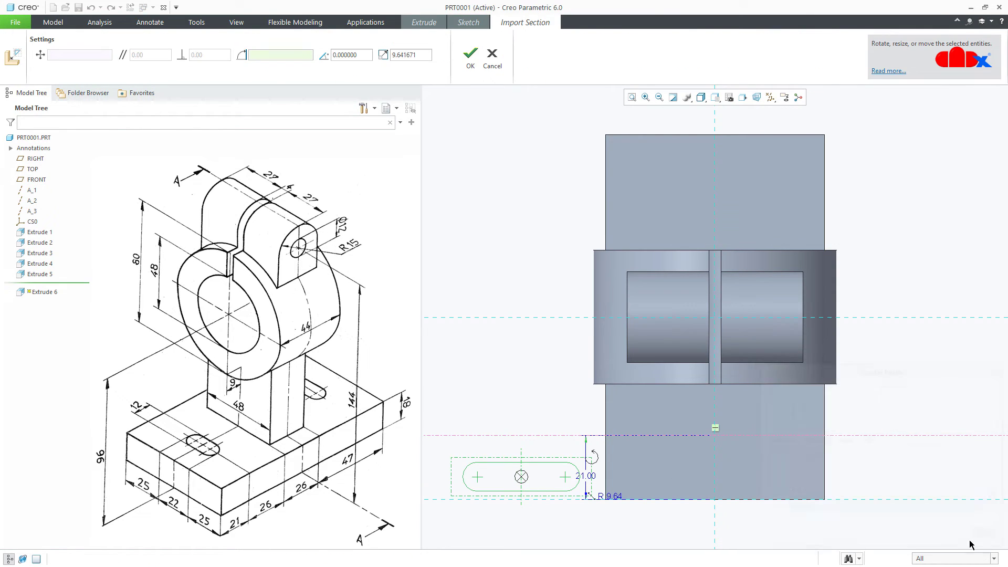
pyautogui.moveTo(522, 477); pyautogui.dragTo(715, 438)
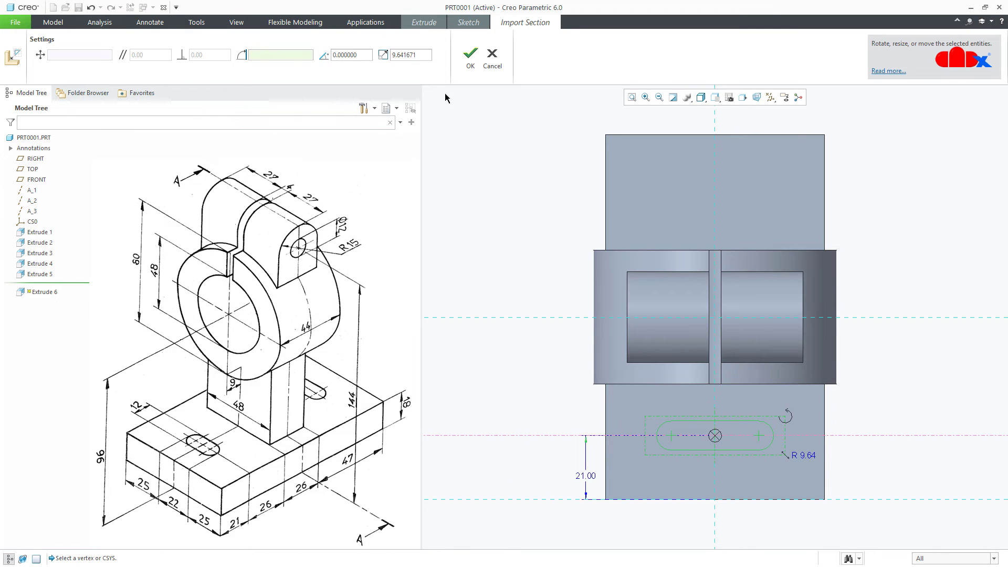
pyautogui.moveTo(424, 58); pyautogui.dragTo(383, 57)
pyautogui.write('10')
pyautogui.press('Return')
pyautogui.click(469, 59)
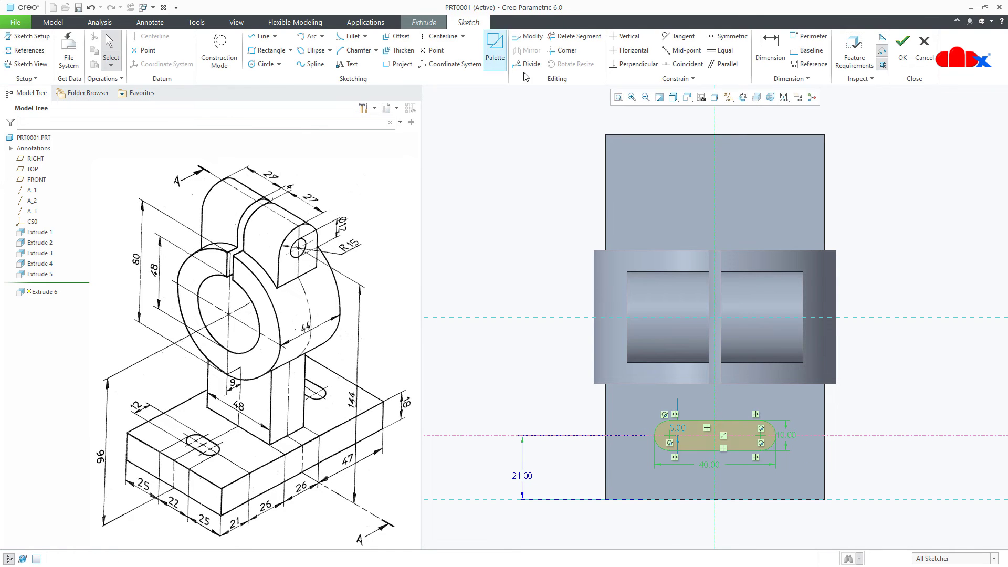
# Step: Resize the racetrack slot to 22 long and 12 high
pyautogui.click(739, 486)
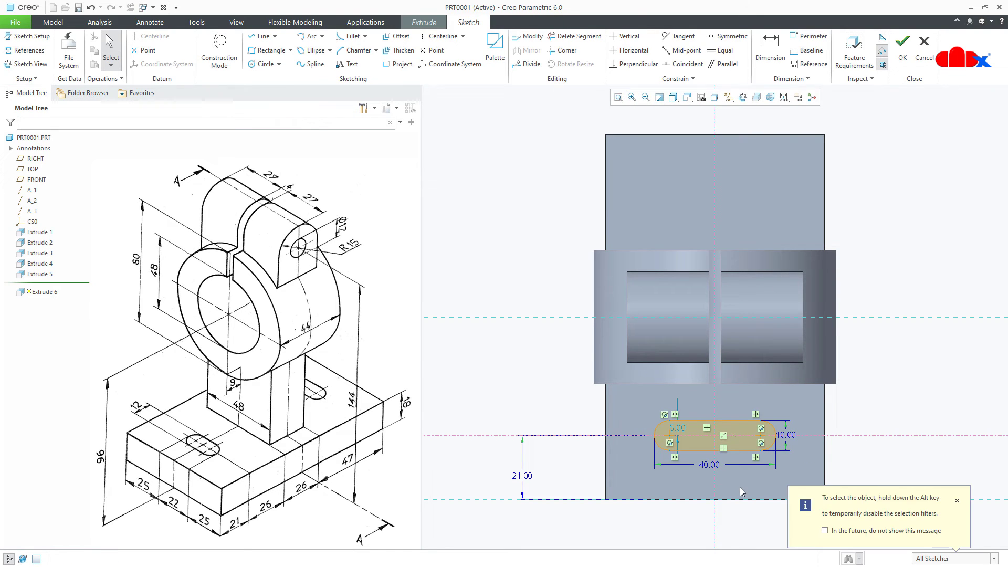
pyautogui.doubleClick(713, 467)
pyautogui.write('22')
pyautogui.press('Return')
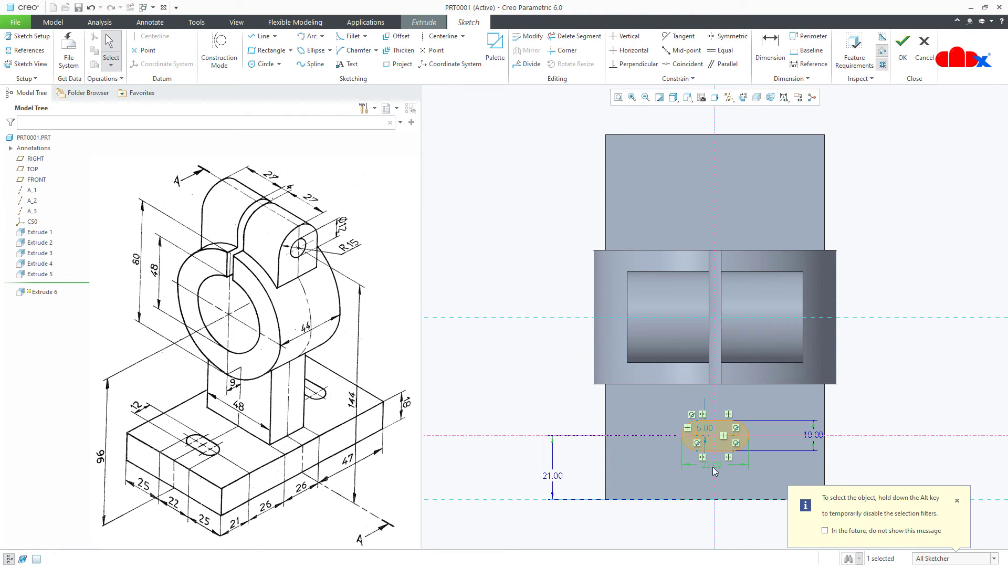
pyautogui.doubleClick(810, 433)
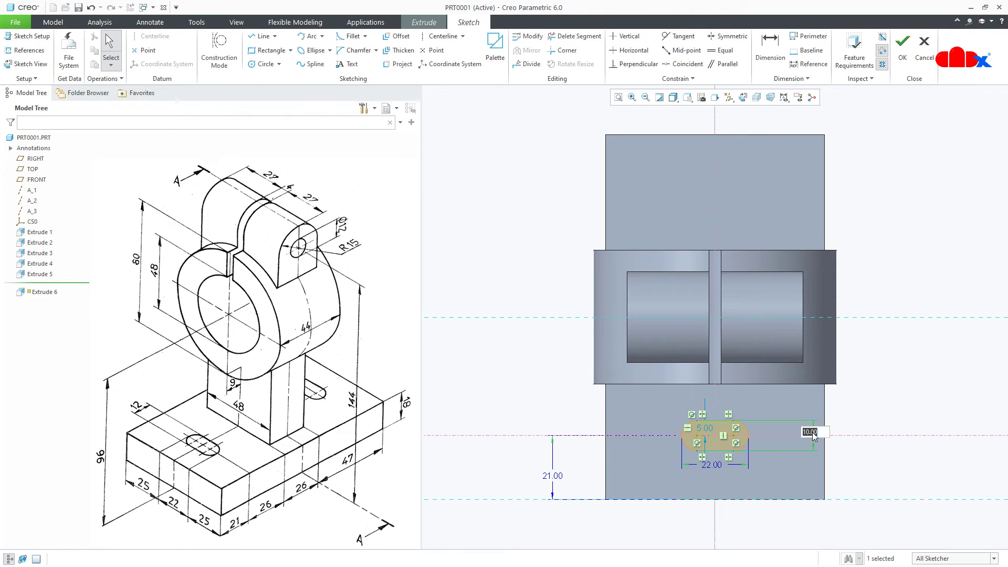
pyautogui.write('12')
pyautogui.press('Return')
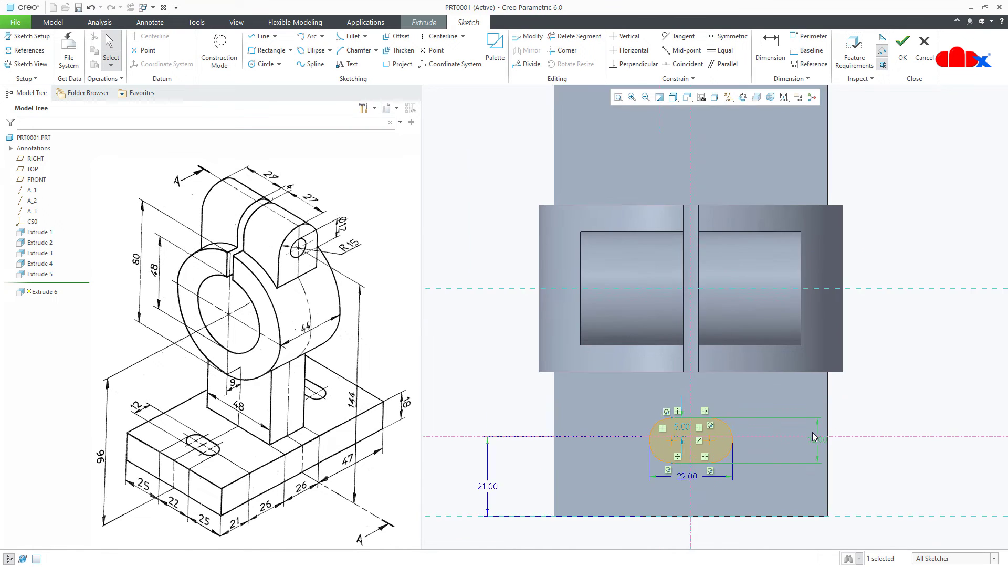
# Step: Make the slot's left arc centre coincident with the horizontal centerline
pyautogui.click(682, 64)
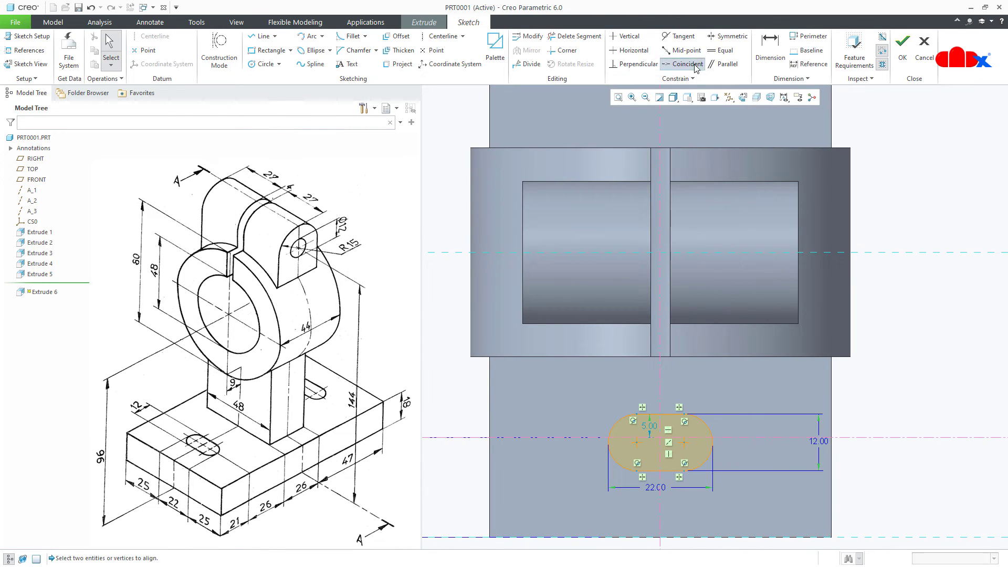
pyautogui.click(636, 444)
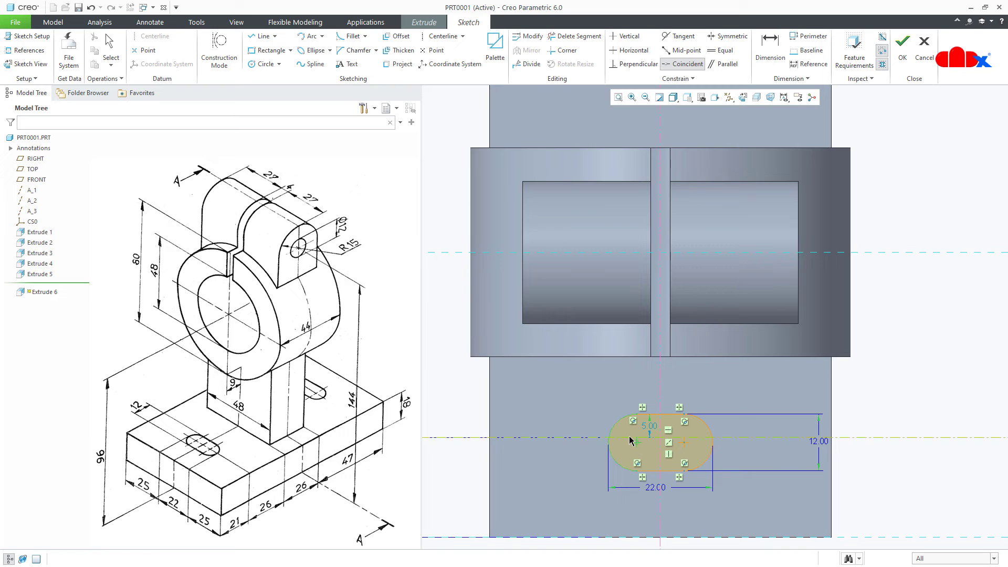
pyautogui.click(631, 437)
pyautogui.scroll(-4, 630, 438)
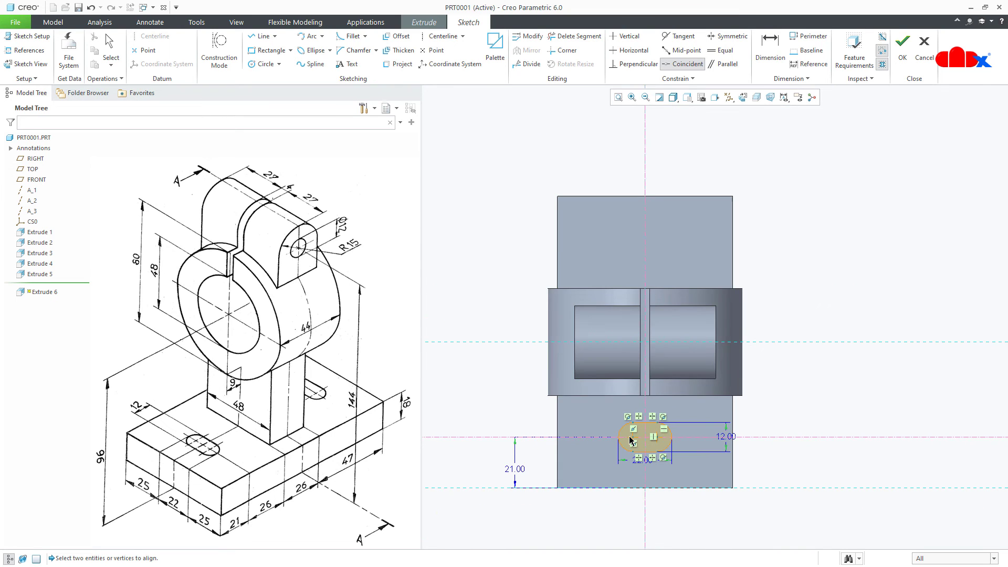
pyautogui.middleClick(630, 438)
pyautogui.rightClick(796, 423)
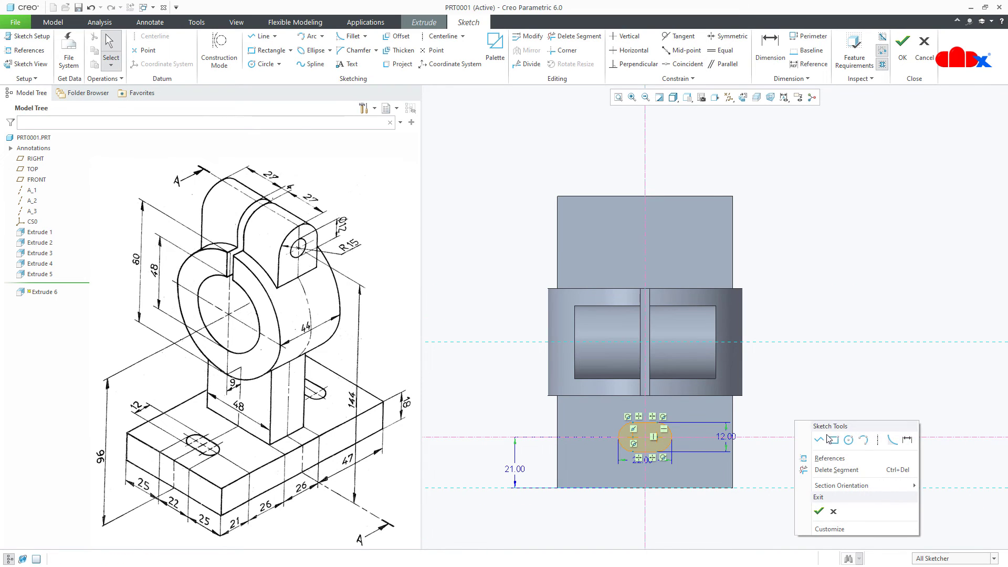
# Step: Draw a horizontal centerline through the middle of the part
pyautogui.click(877, 440)
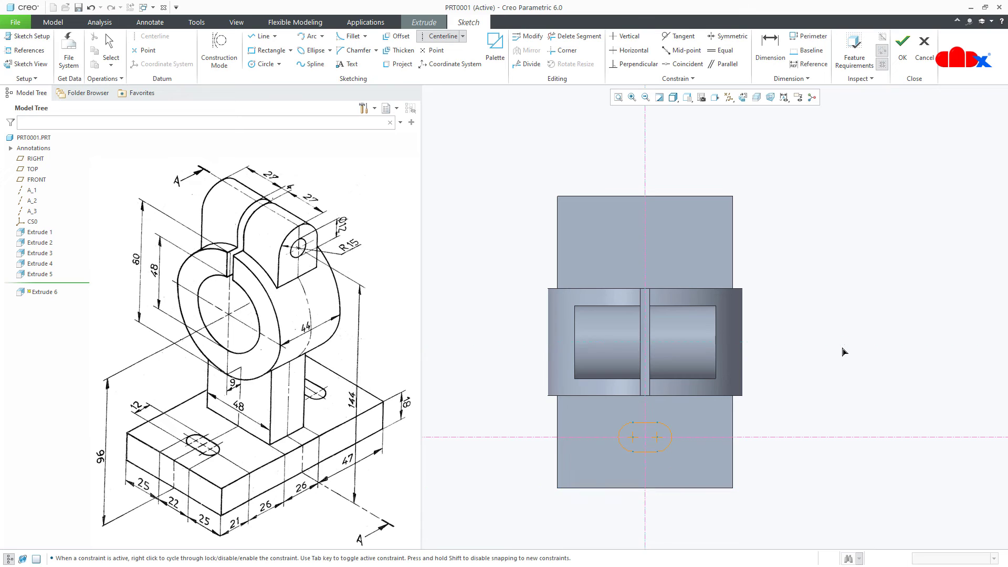
pyautogui.click(802, 350)
pyautogui.middleClick(793, 367)
# Step: Mirror the lower slot across the new centerline and accept the sketch
pyautogui.moveTo(593, 418); pyautogui.dragTo(694, 478)
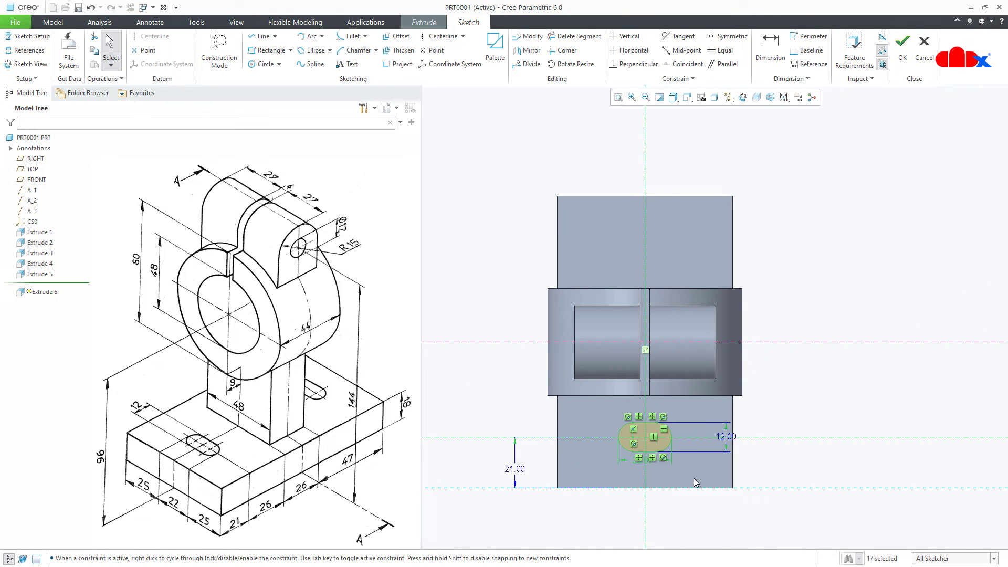
pyautogui.click(529, 50)
pyautogui.click(534, 341)
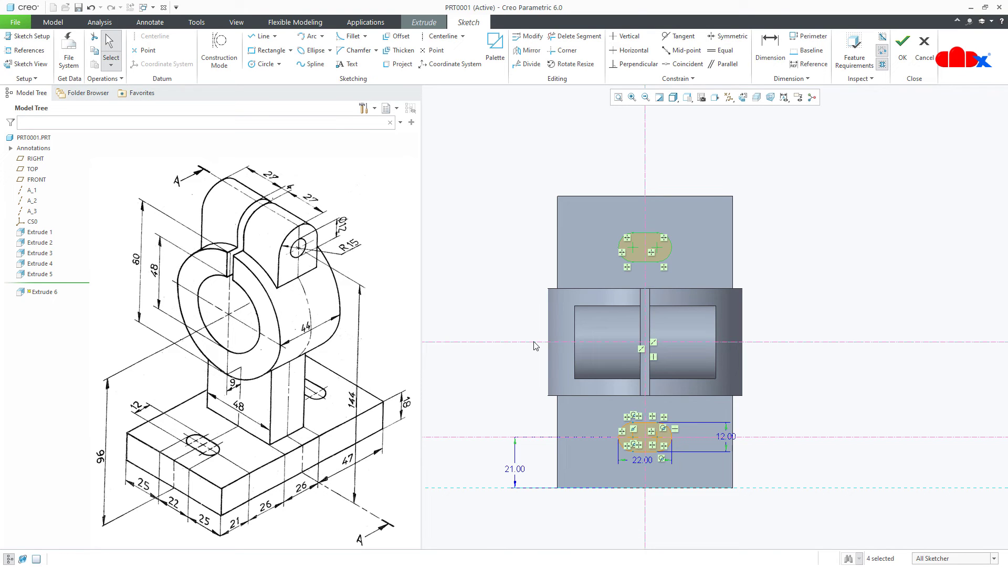
pyautogui.rightClick(533, 344)
pyautogui.click(546, 517)
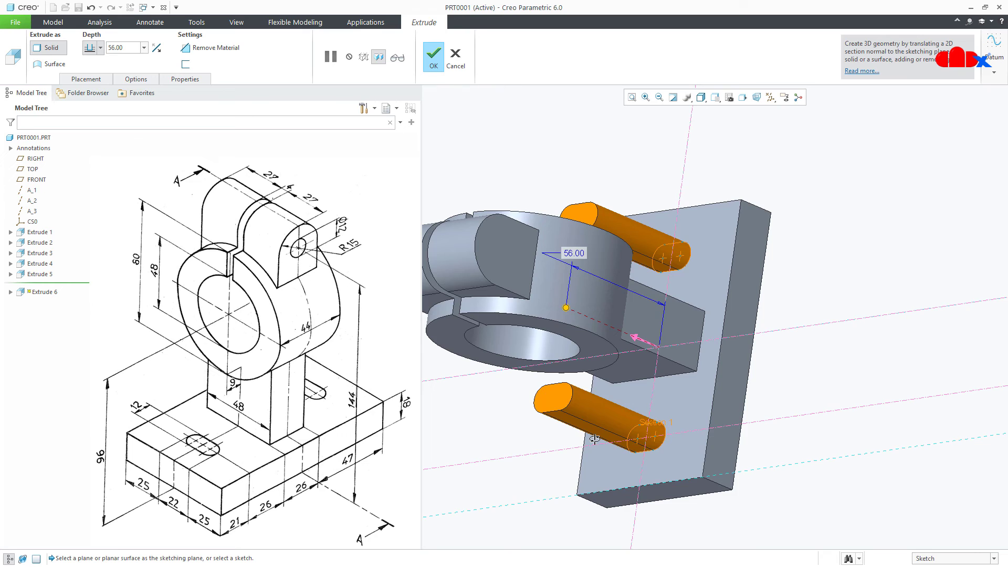
# Step: Flip Extrude 6 into the base and cut both slots Through All
pyautogui.moveTo(596, 442)
pyautogui.mouseDown(button='middle')
pyautogui.moveTo(580, 407)
pyautogui.moveTo(603, 416)
pyautogui.moveTo(614, 445)
pyautogui.mouseUp(button='middle')
pyautogui.hotkey('ctrl', 'd')
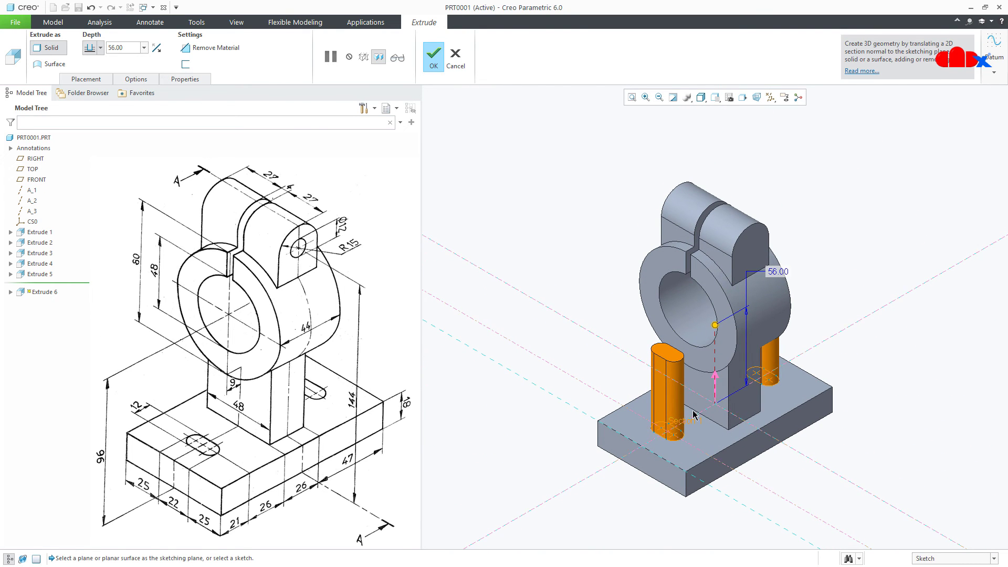
pyautogui.click(716, 383)
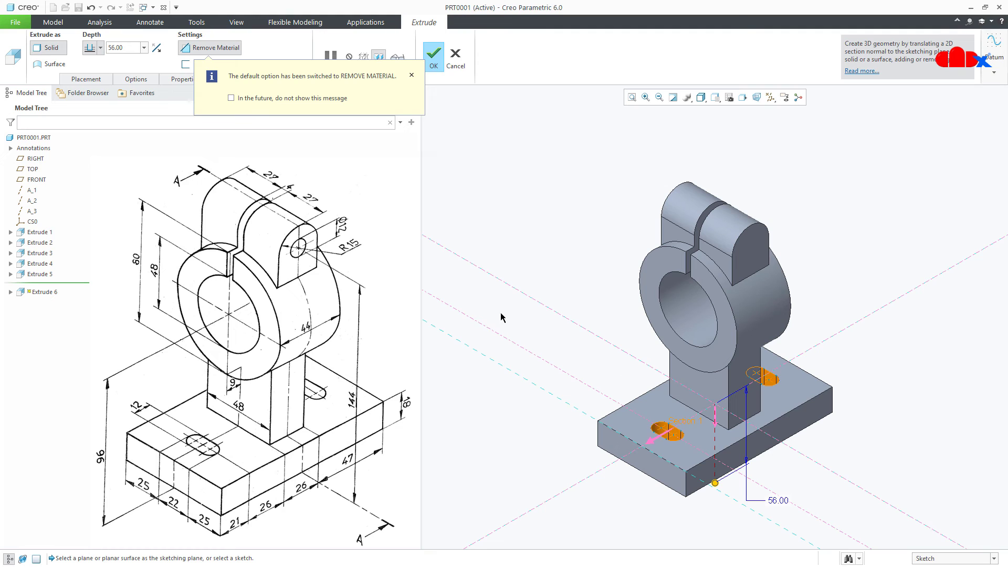
pyautogui.click(101, 47)
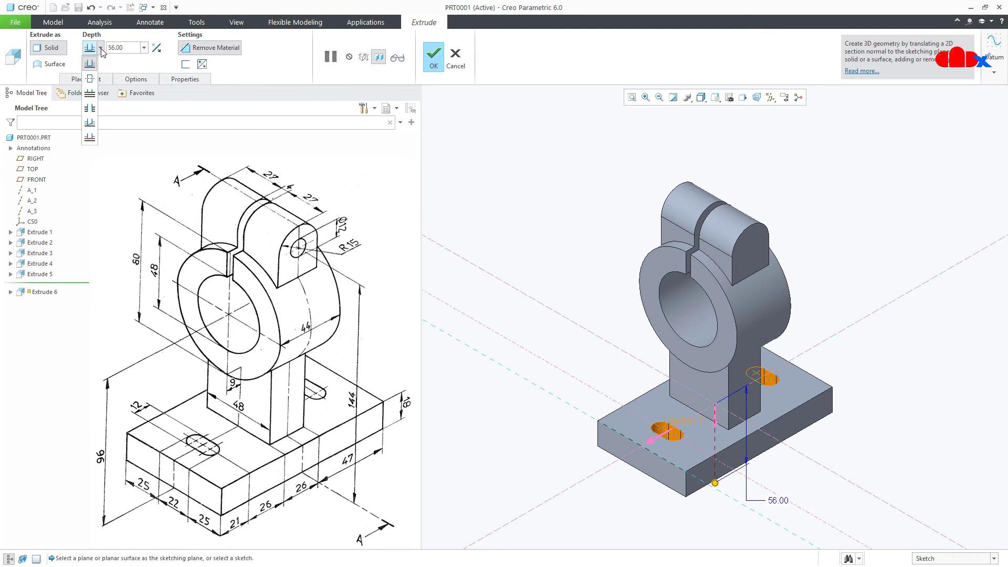
pyautogui.click(92, 101)
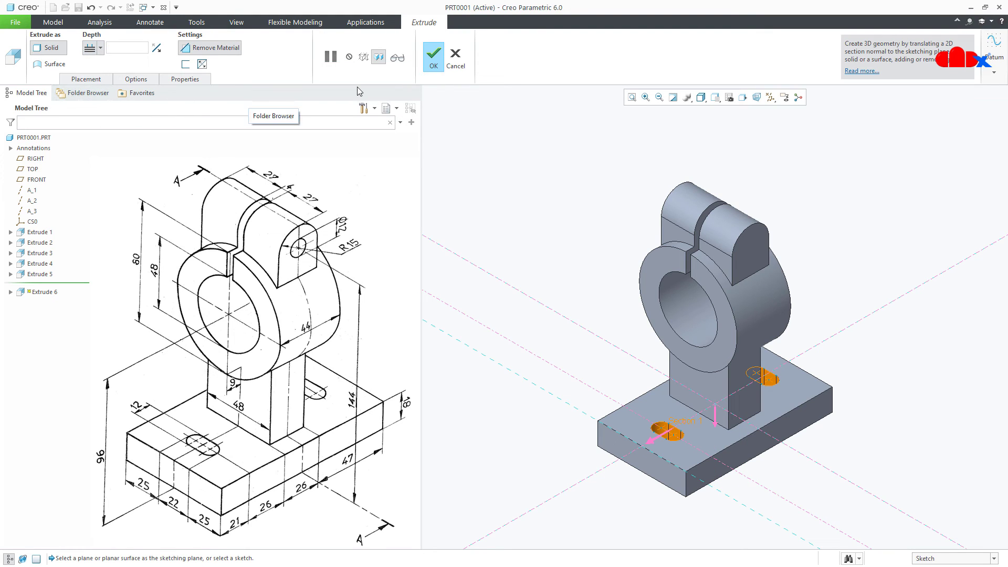
pyautogui.click(434, 57)
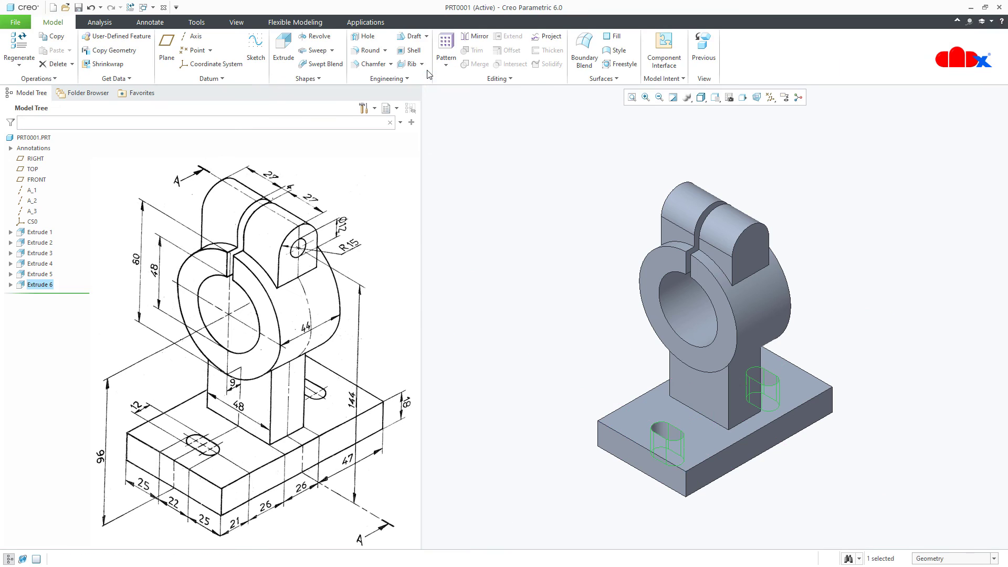
pyautogui.click(523, 460)
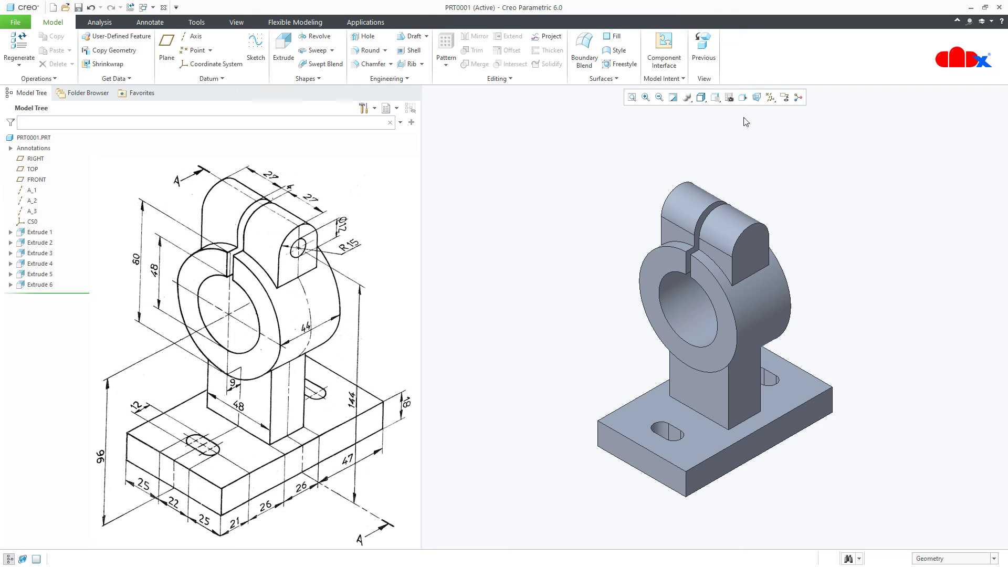
# Step: Show datum axes and reopen Extrude 4's section sketch via Edit Definition
pyautogui.click(770, 97)
pyautogui.click(770, 121)
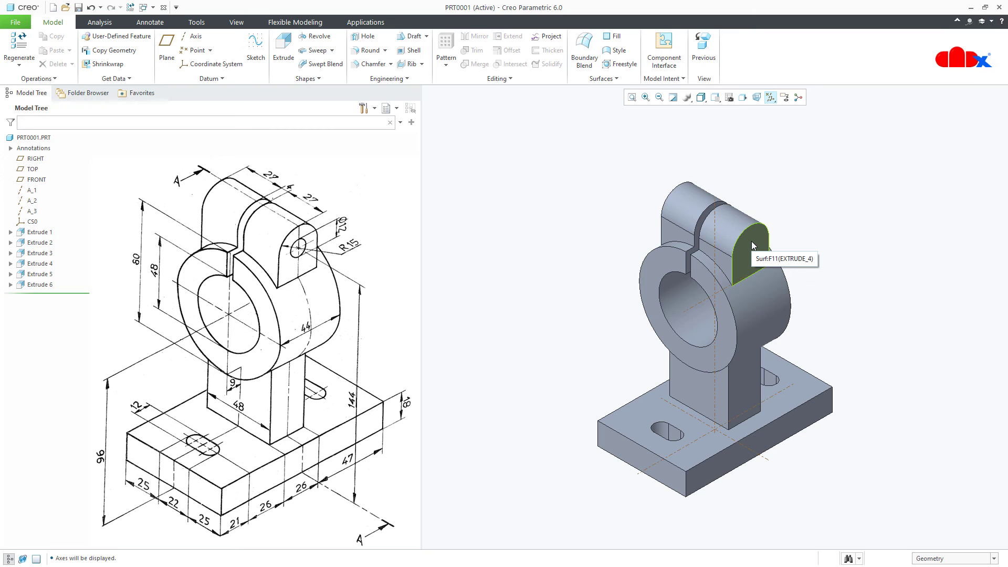
pyautogui.click(36, 263)
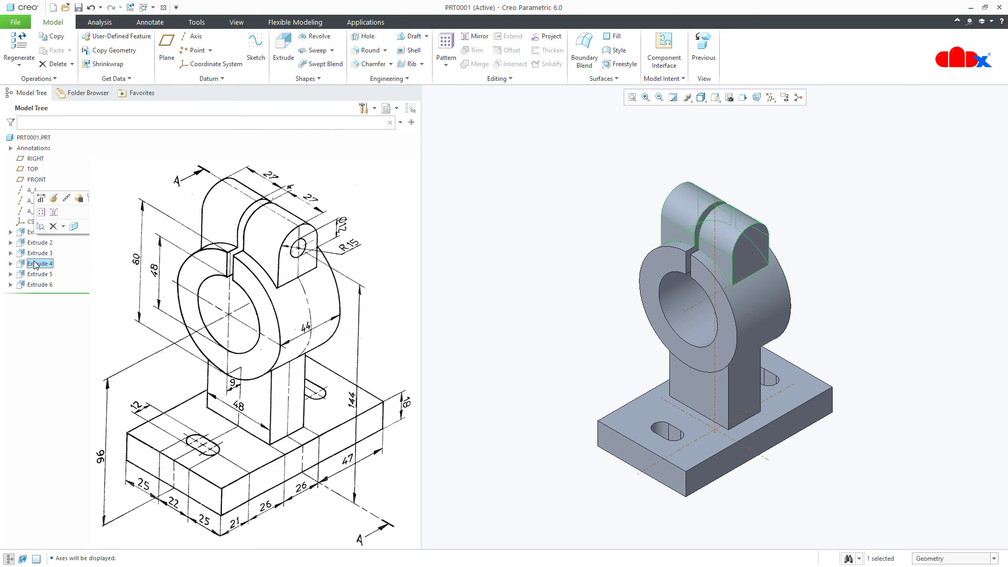
pyautogui.click(53, 198)
pyautogui.click(97, 82)
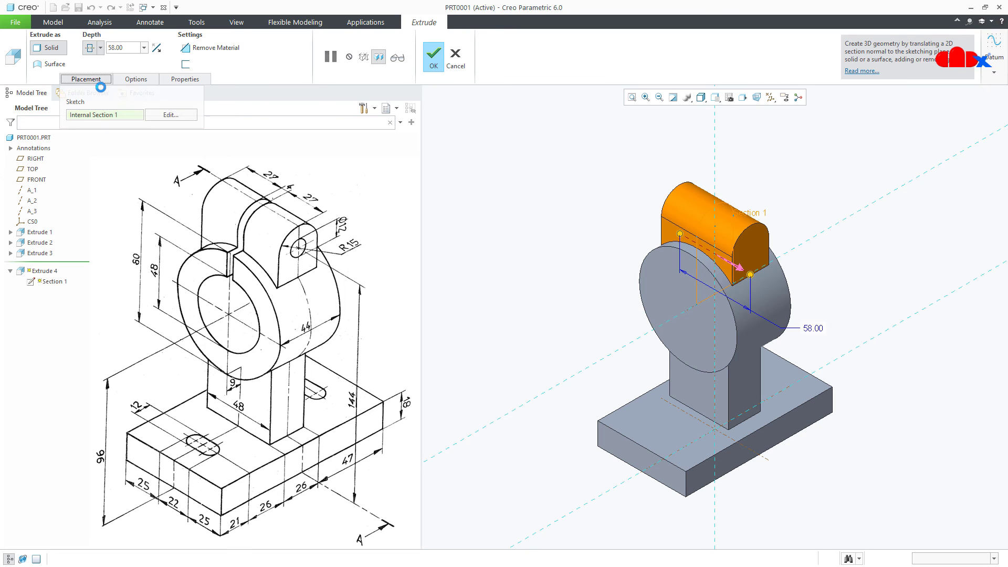
pyautogui.click(166, 118)
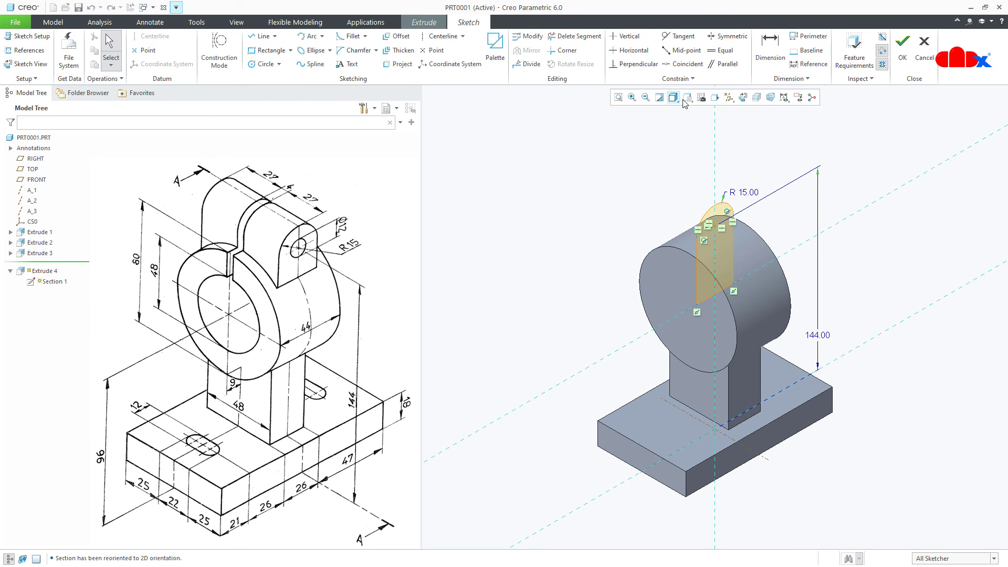
# Step: Add a point at the lug arc's centre and finish redefining Extrude 4
pyautogui.click(742, 98)
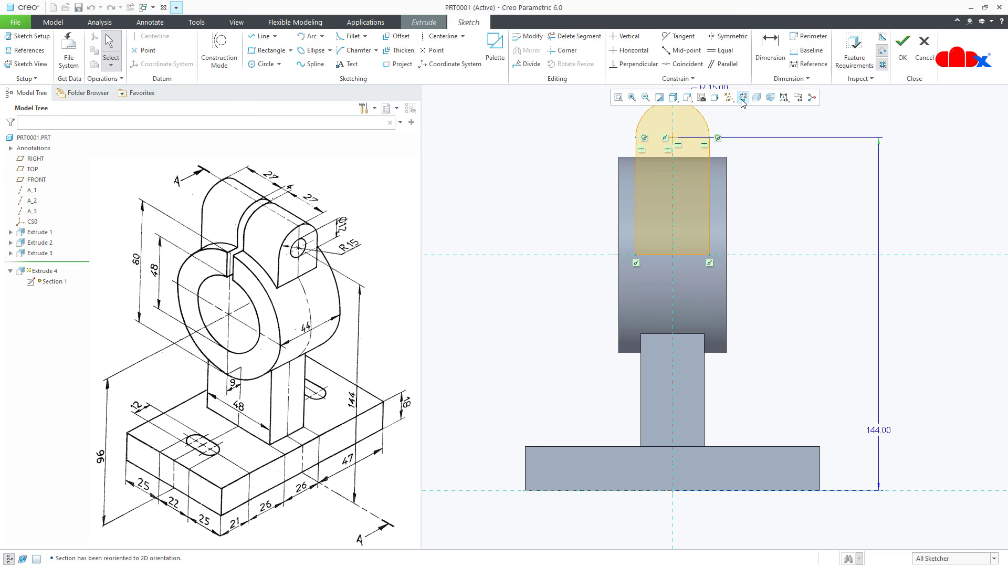
pyautogui.click(146, 50)
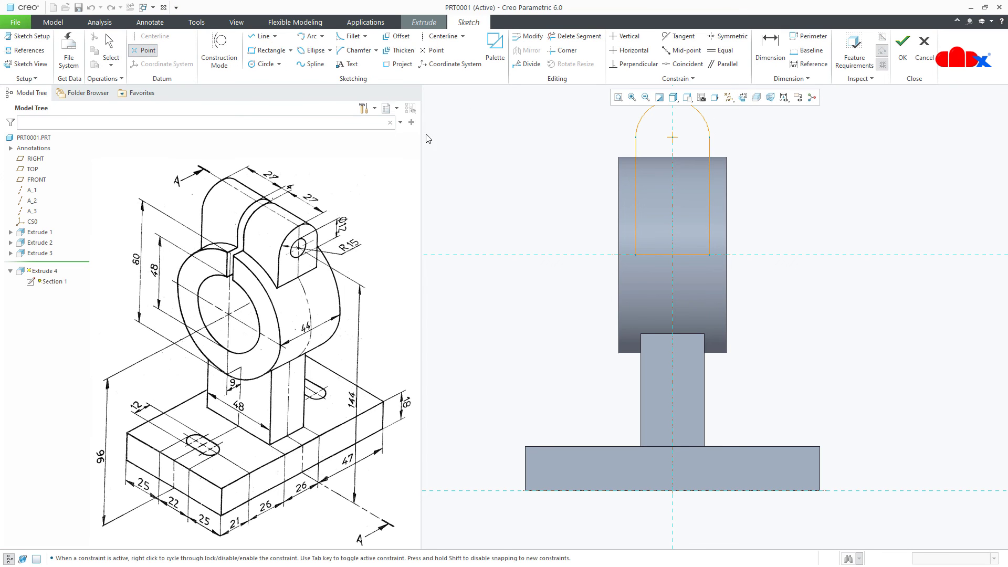
pyautogui.click(672, 138)
pyautogui.middleClick(672, 140)
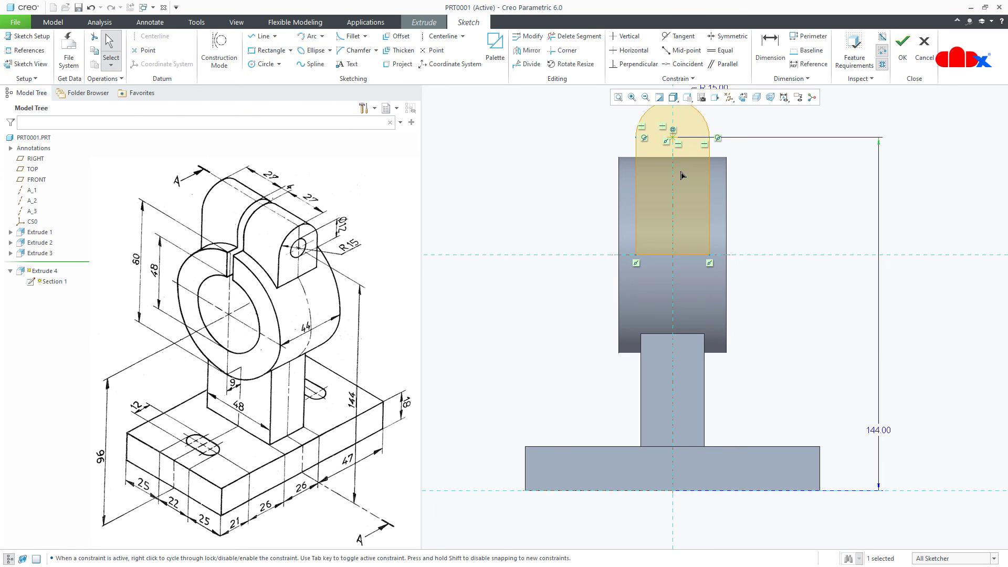
pyautogui.hotkey('ctrl', 'd')
pyautogui.rightClick(681, 173)
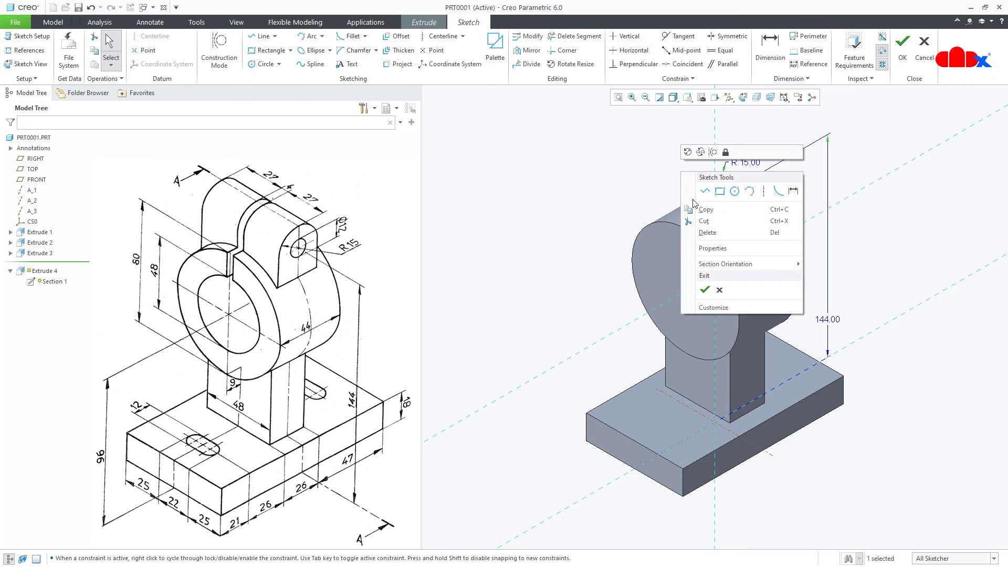
pyautogui.click(706, 289)
pyautogui.middleClick(706, 289)
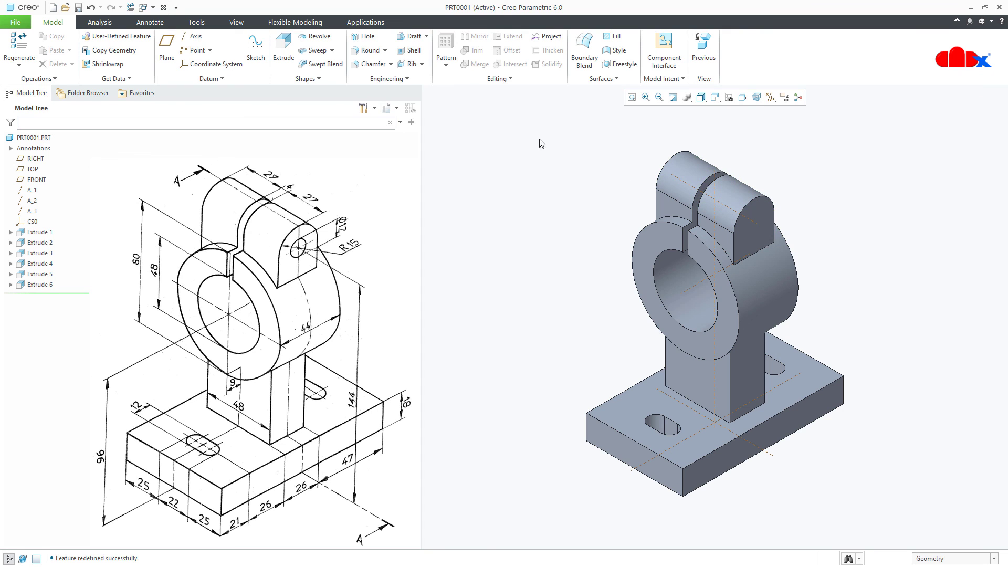
# Step: Drill a Ø12.00 Through All hole centred on the rounded lug's arc
pyautogui.click(365, 38)
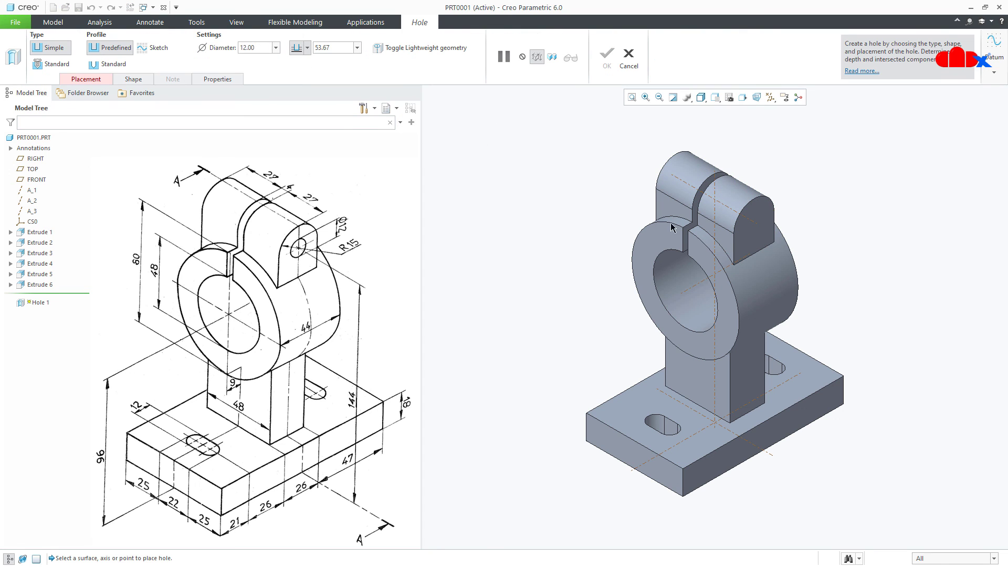
pyautogui.click(747, 242)
pyautogui.moveTo(749, 244); pyautogui.dragTo(754, 225)
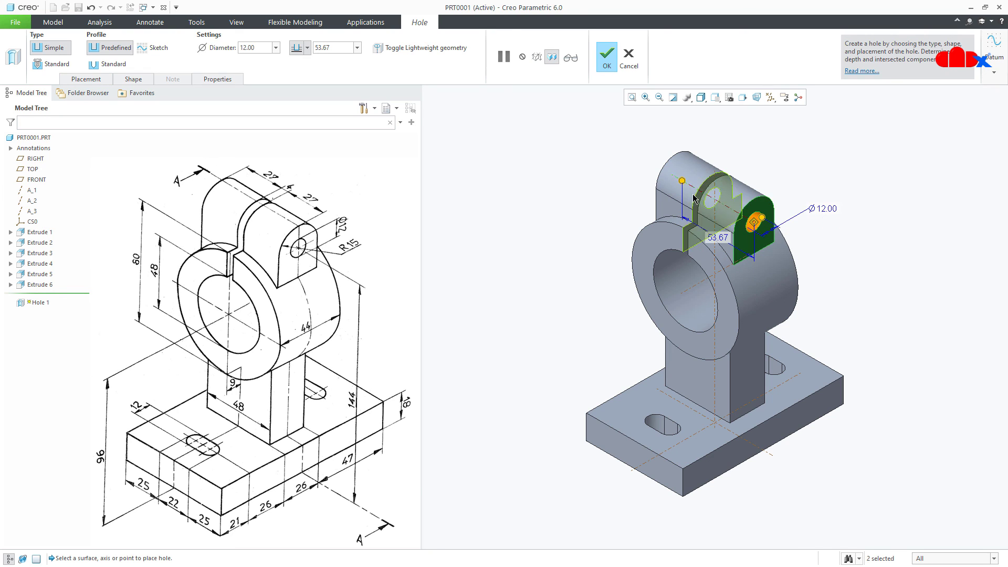
pyautogui.rightClick(683, 181)
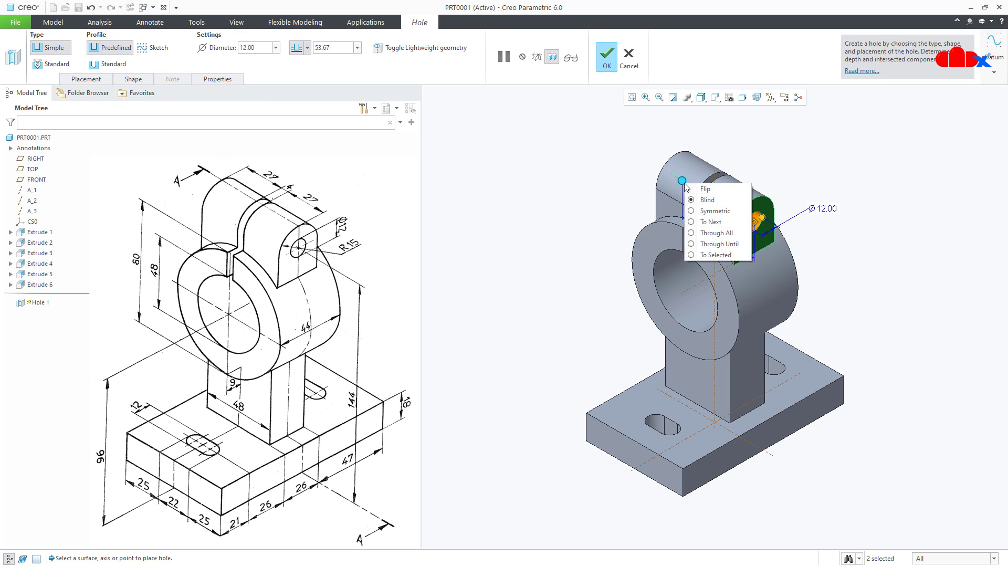
pyautogui.click(697, 232)
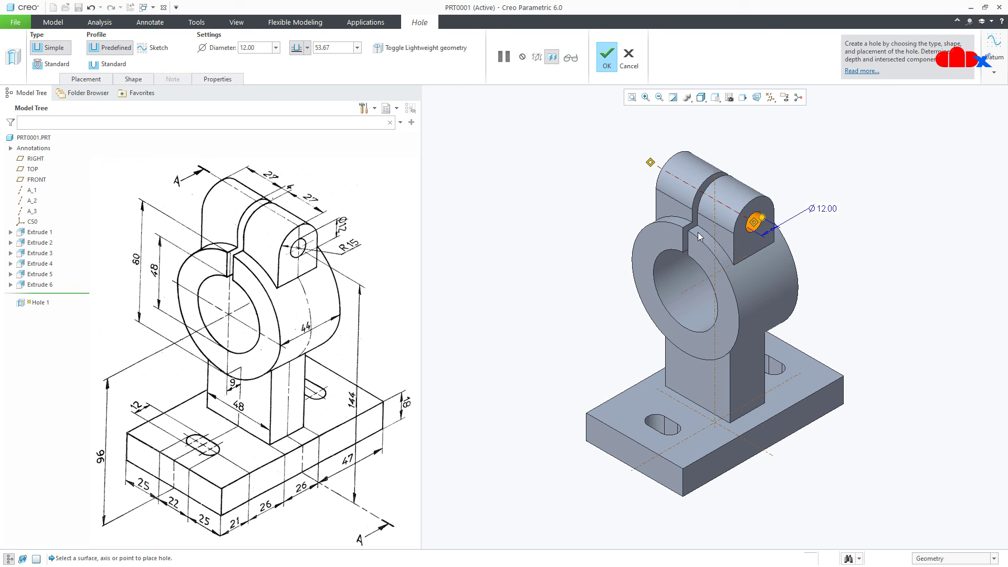
pyautogui.click(607, 54)
# Step: Deselect the new hole and turn off datum axis display
pyautogui.click(847, 303)
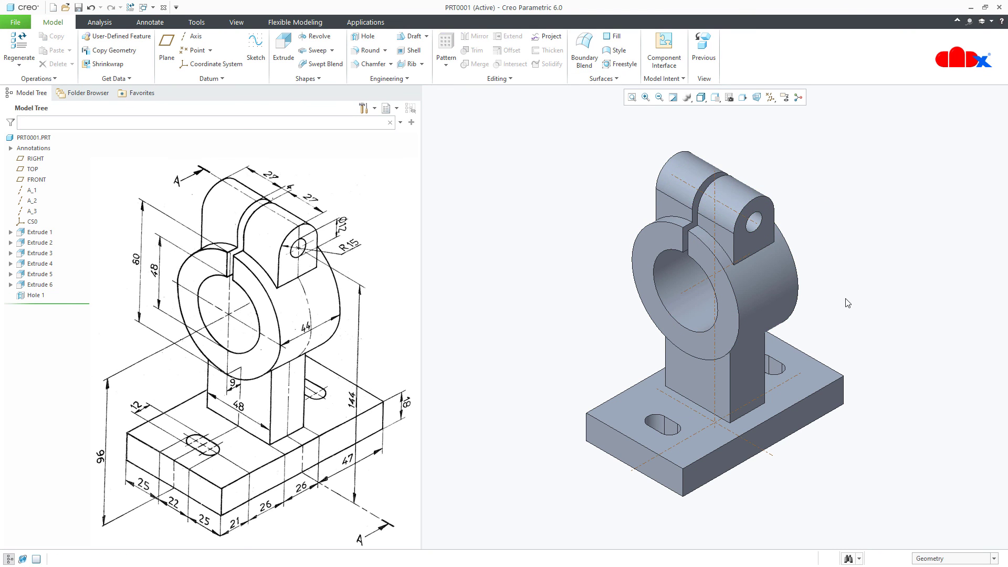
pyautogui.click(770, 98)
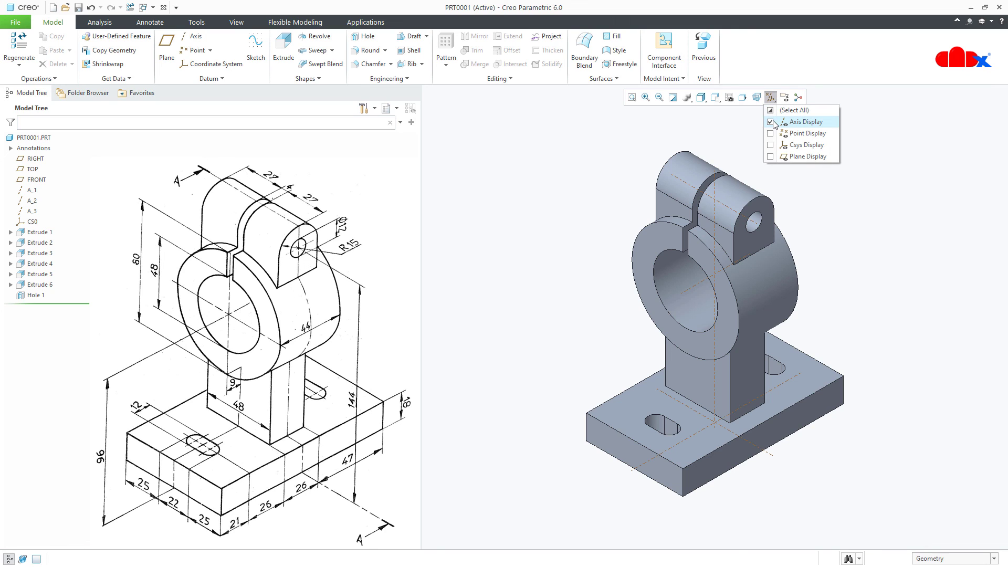
pyautogui.click(793, 122)
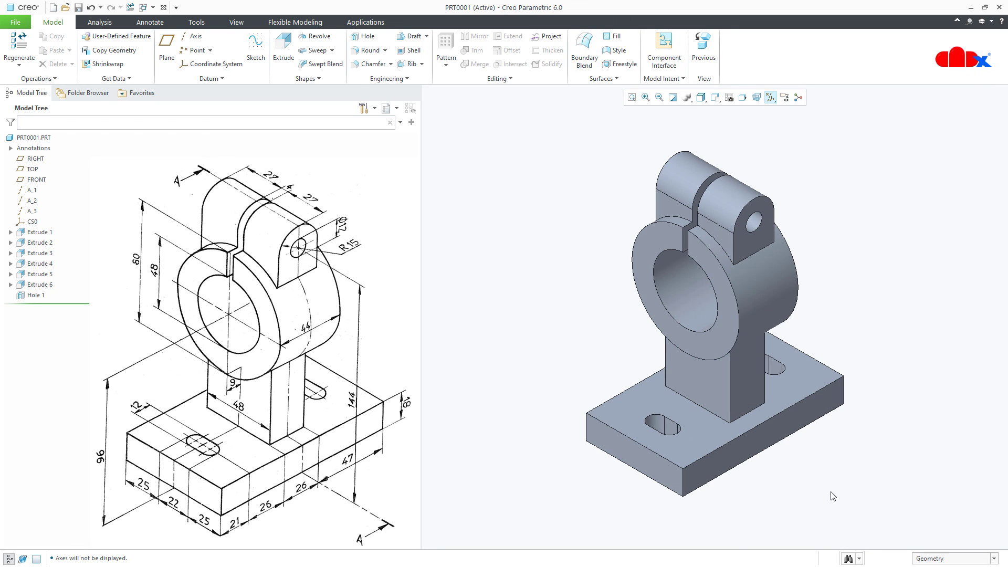